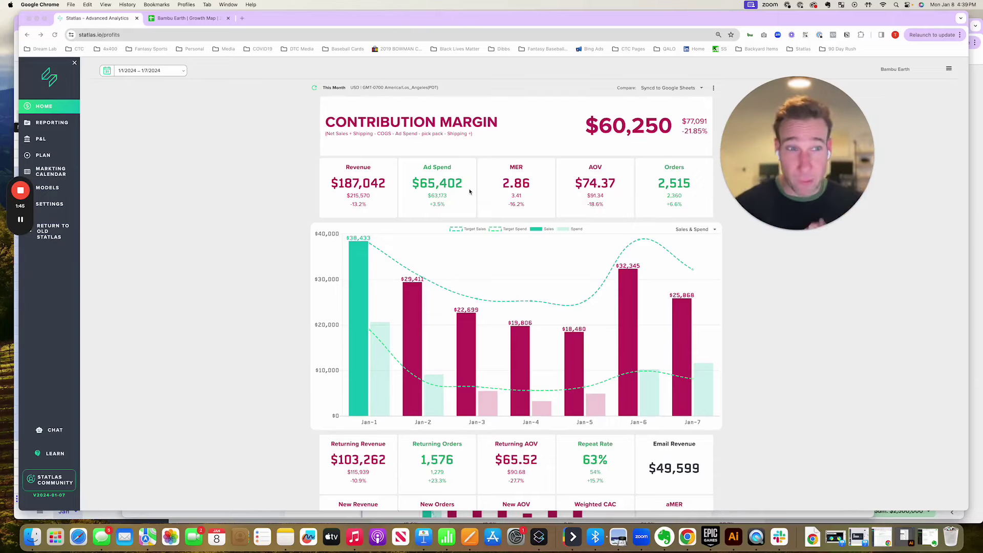
- Open the Contribution Margin analysis table for Jan 1–7, 2024 and group it by day
{"action": "triple_click", "coordinate": [439, 120]}
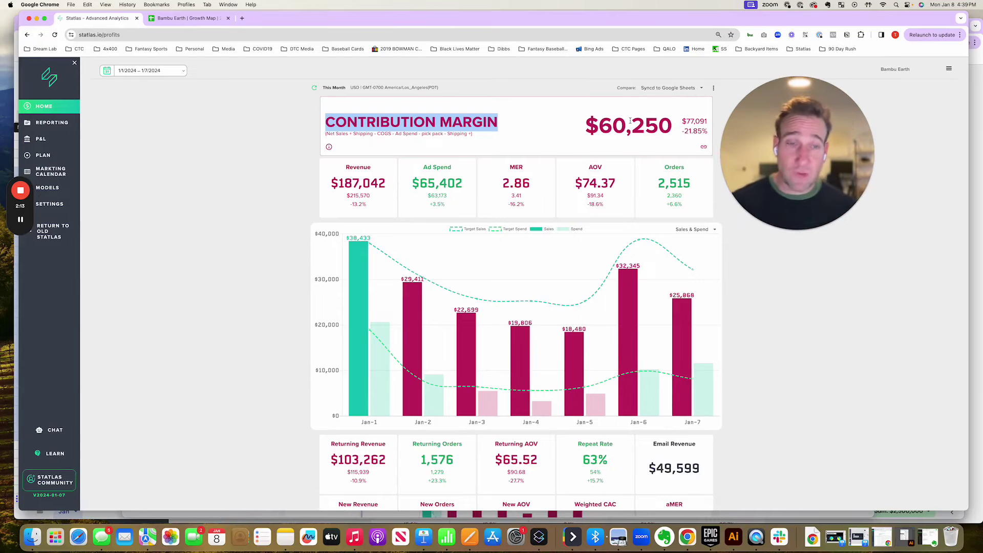
{"action": "scroll", "coordinate": [563, 149], "scroll_direction": "down", "scroll_amount": 1}
{"action": "left_click", "coordinate": [635, 134]}
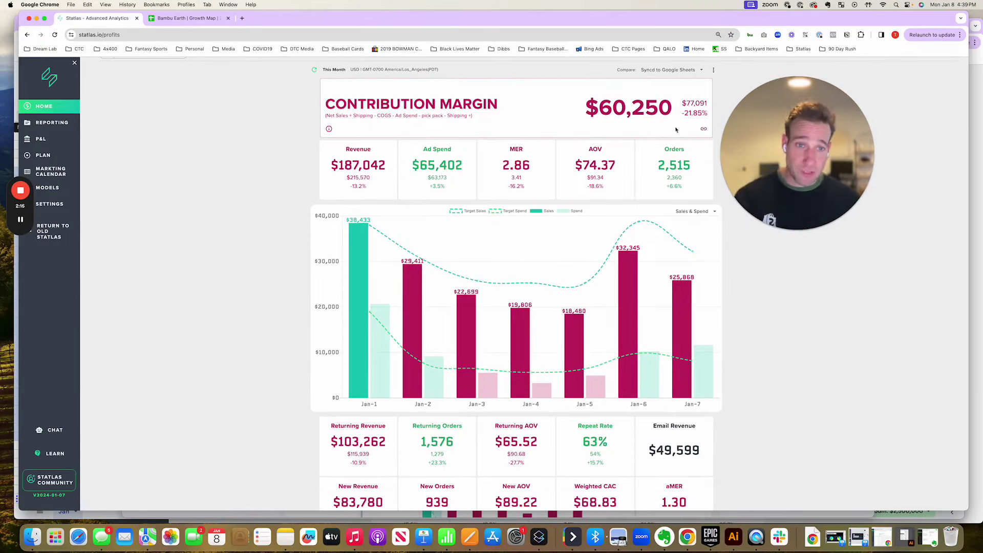
{"action": "left_click", "coordinate": [703, 130]}
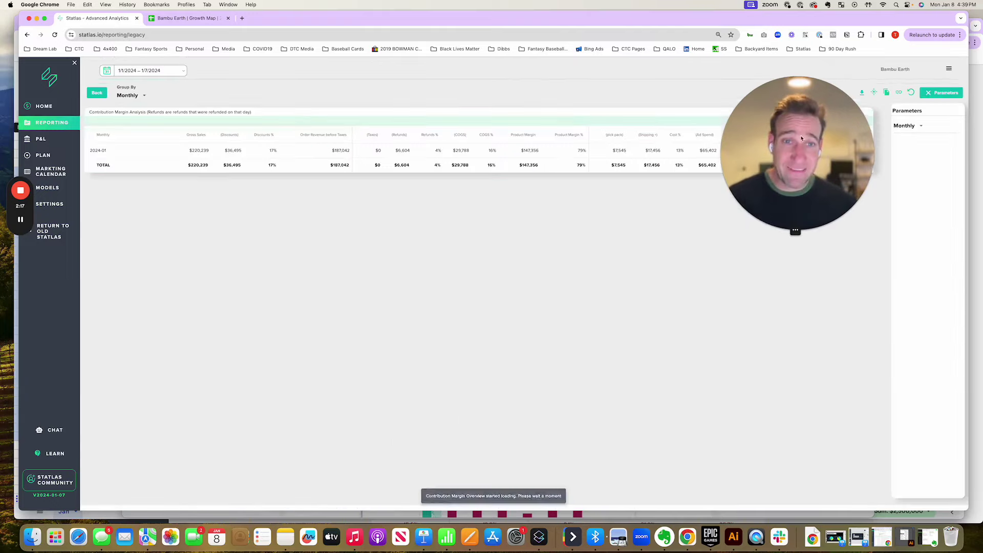
{"action": "left_click_drag", "start_coordinate": [787, 226], "coordinate": [763, 275]}
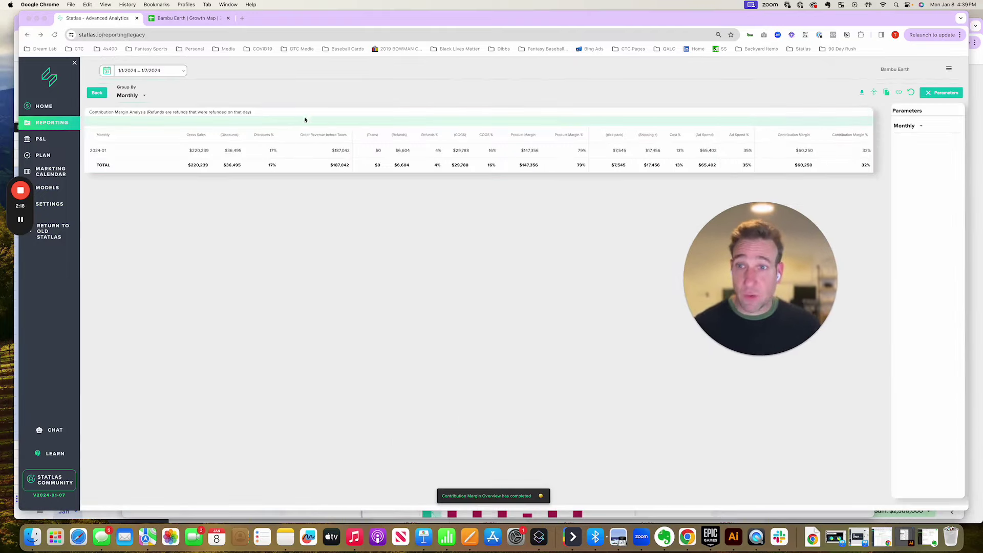
{"action": "left_click", "coordinate": [131, 96]}
{"action": "left_click", "coordinate": [126, 125]}
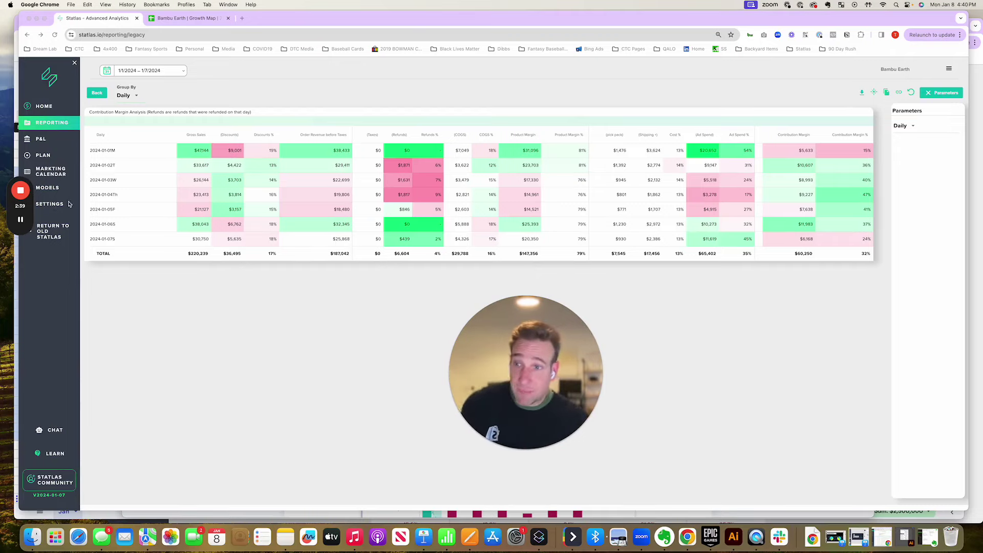
- Open the Bambu Earth settings editor, keep Revenue Definition as Order Revenue before Taxes, and close it
{"action": "left_click", "coordinate": [49, 204]}
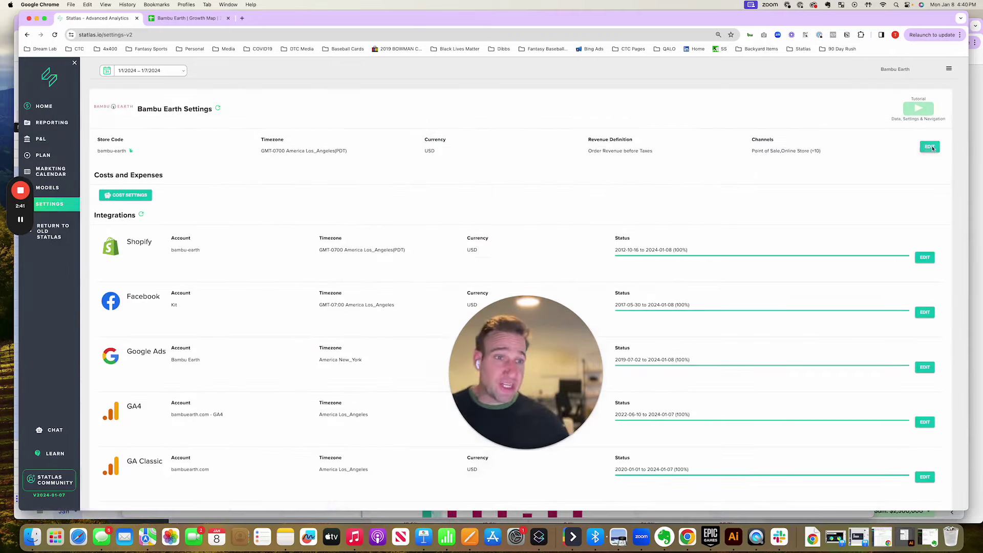
{"action": "left_click", "coordinate": [929, 146]}
{"action": "left_click_drag", "start_coordinate": [497, 318], "coordinate": [494, 366]}
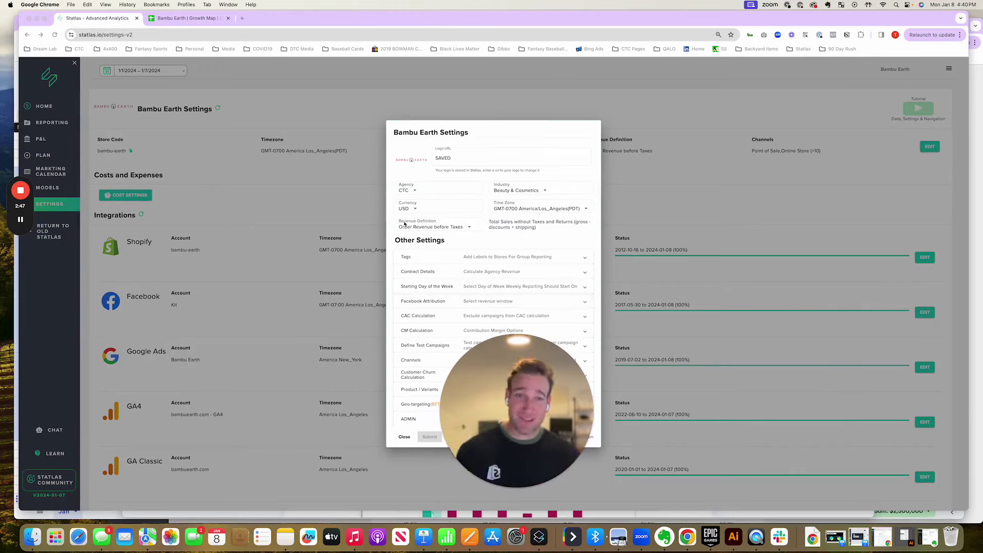
{"action": "left_click", "coordinate": [451, 227]}
{"action": "left_click", "coordinate": [451, 226]}
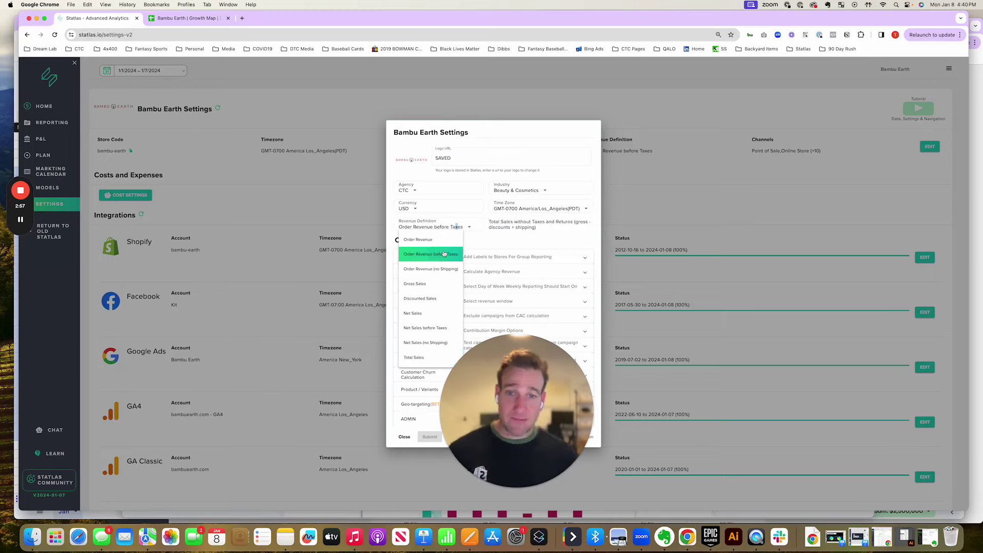
{"action": "left_click", "coordinate": [576, 250]}
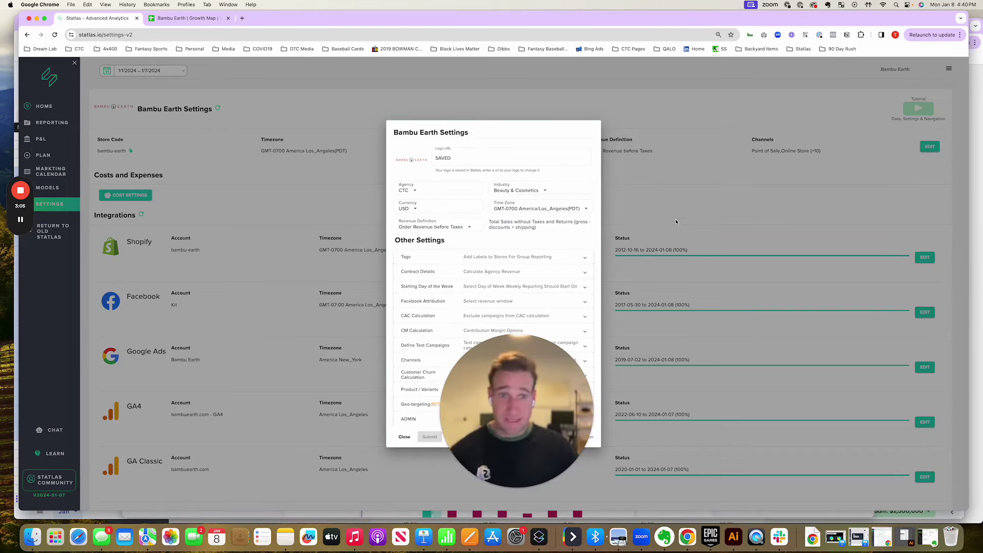
{"action": "left_click", "coordinate": [676, 205]}
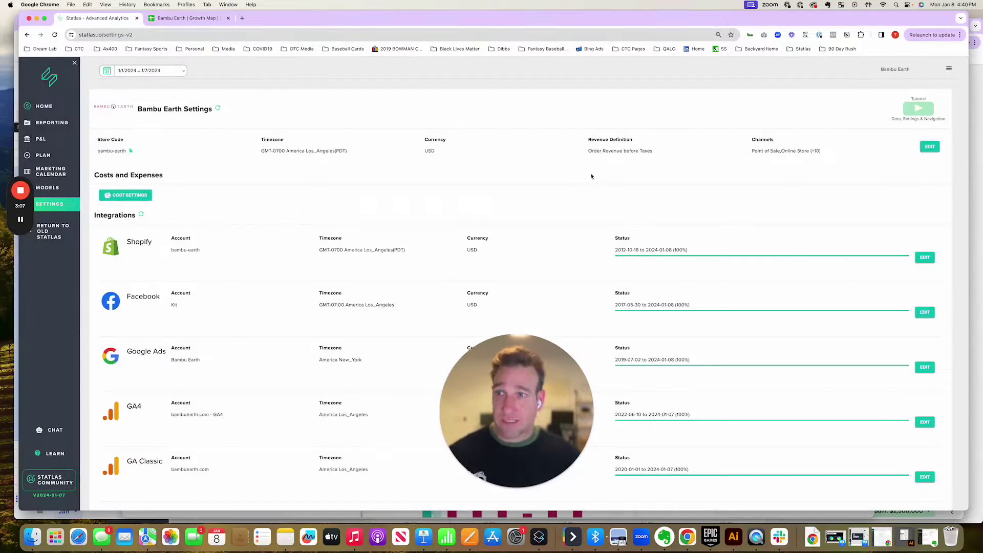
- Reopen the Jan 1–7, 2024 Contribution Margin analysis table from Home, grouped Daily
{"action": "left_click", "coordinate": [51, 106]}
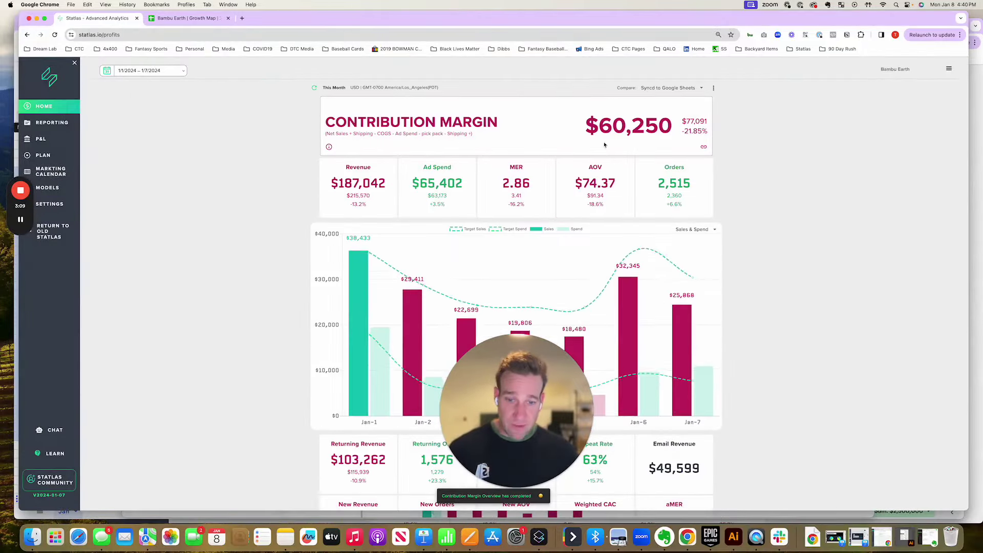
{"action": "left_click", "coordinate": [704, 147]}
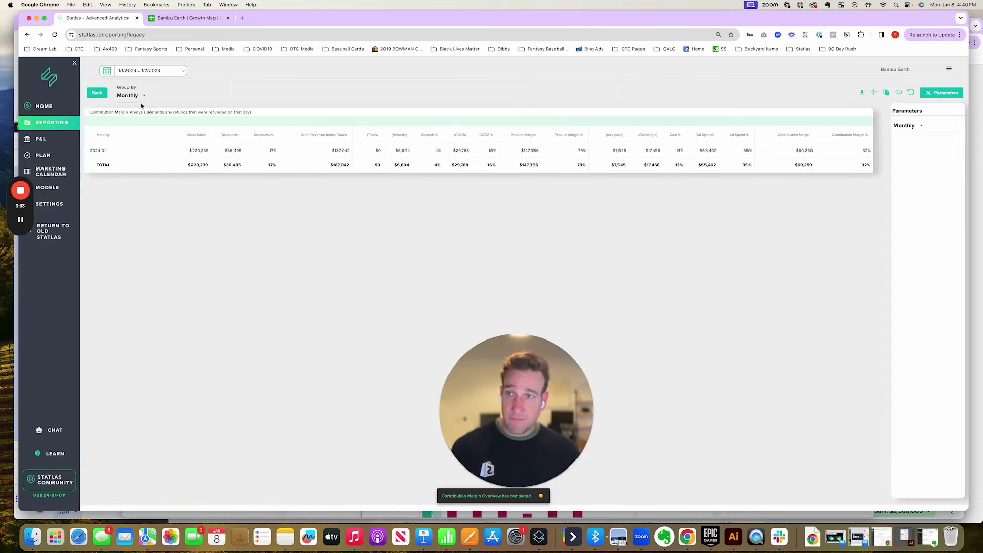
{"action": "left_click", "coordinate": [140, 101]}
{"action": "left_click", "coordinate": [135, 125]}
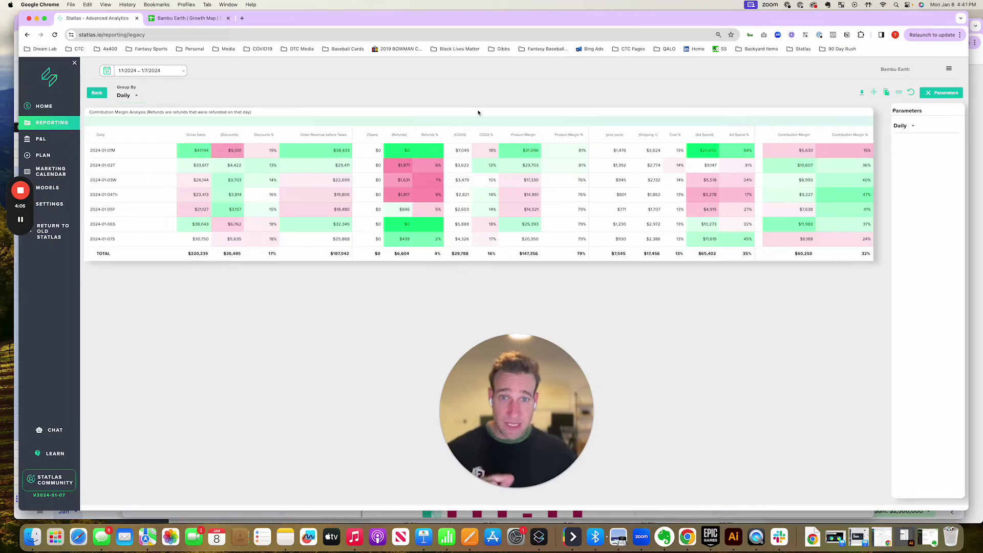
- Review the product Cost Settings worksheet, then return to the main Bambu Earth Settings page
{"action": "left_click", "coordinate": [52, 204]}
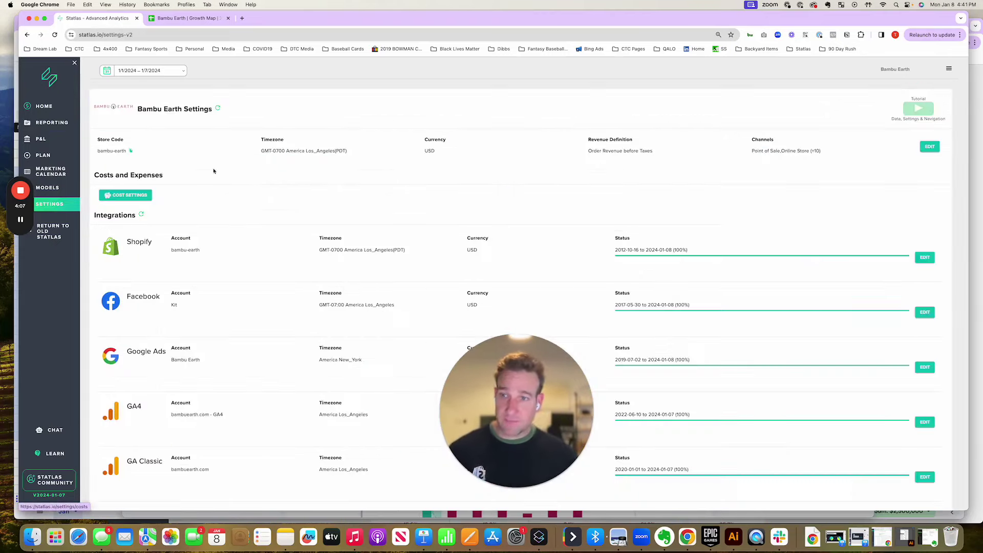
{"action": "left_click", "coordinate": [145, 201]}
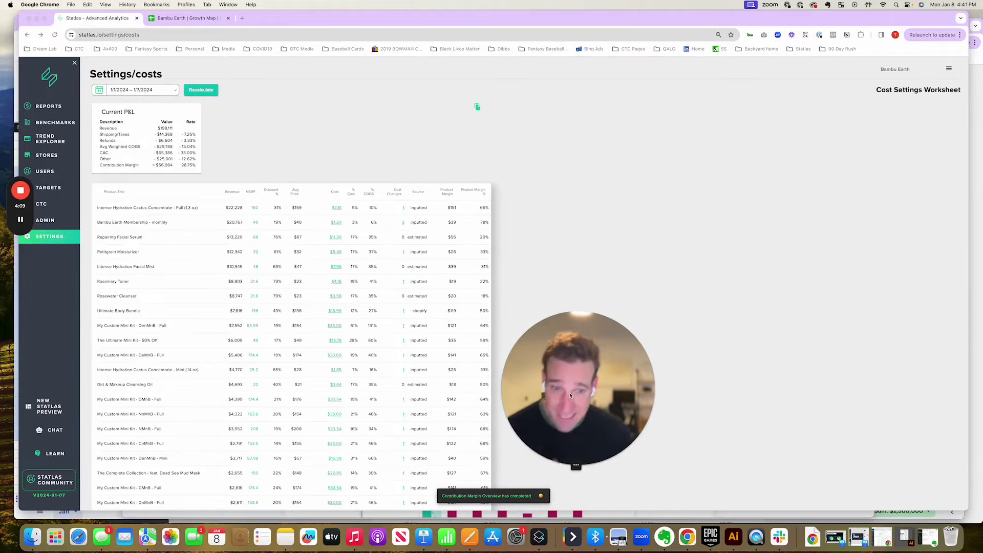
{"action": "left_click_drag", "start_coordinate": [382, 364], "coordinate": [343, 343]}
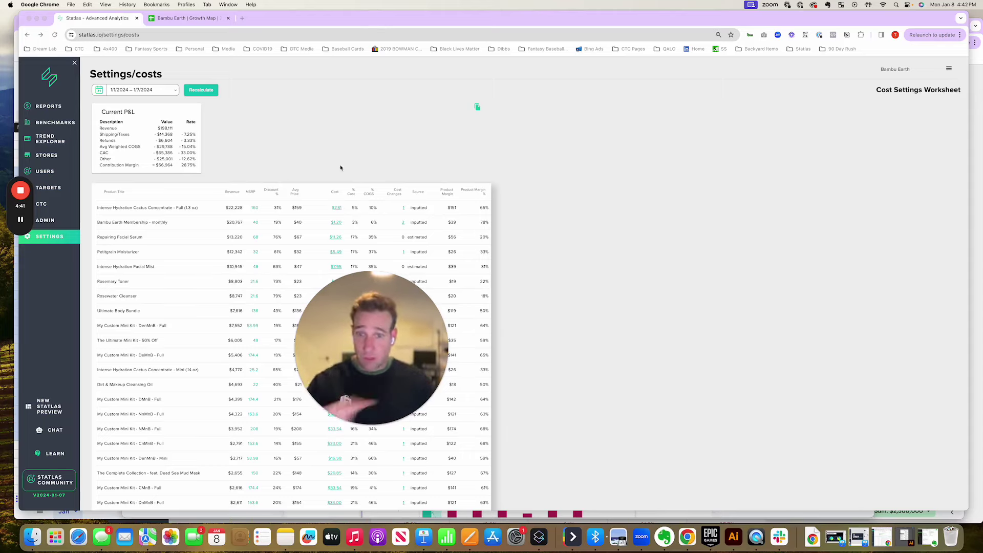
{"action": "left_click", "coordinate": [322, 140]}
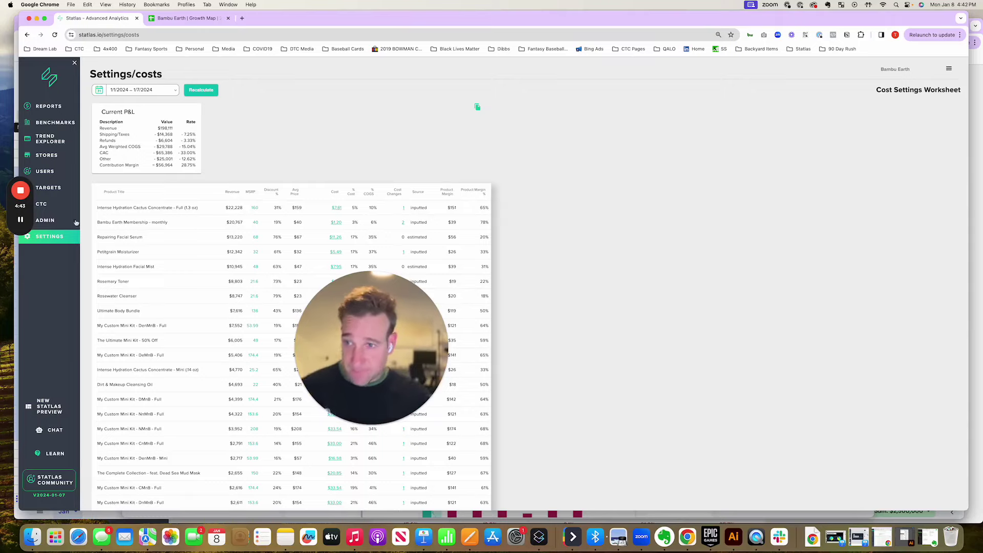
{"action": "left_click", "coordinate": [54, 238]}
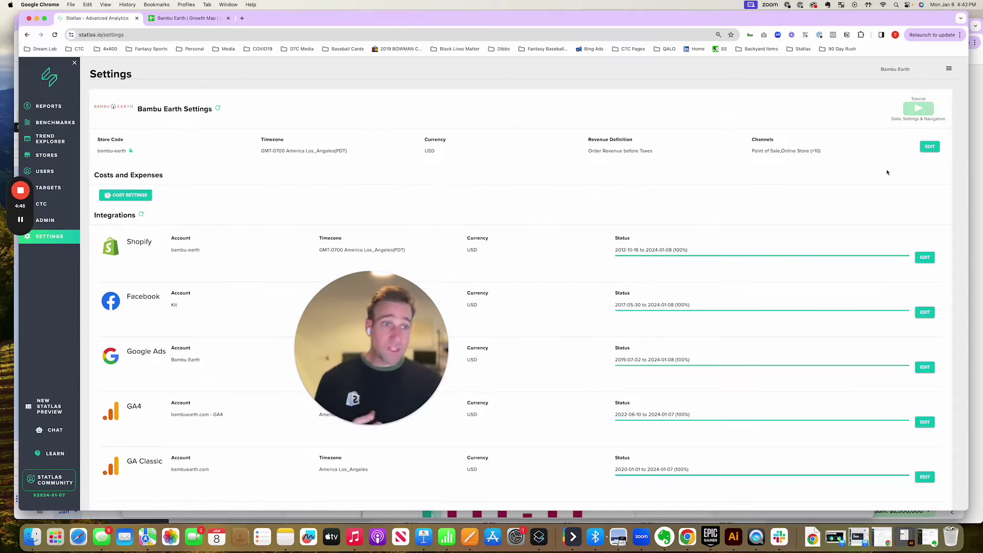
- Edit the store settings and expand CM Calculation, showing 9.5% shipping and $3 pick pack cost
{"action": "left_click", "coordinate": [931, 146]}
{"action": "left_click_drag", "start_coordinate": [352, 304], "coordinate": [332, 295]}
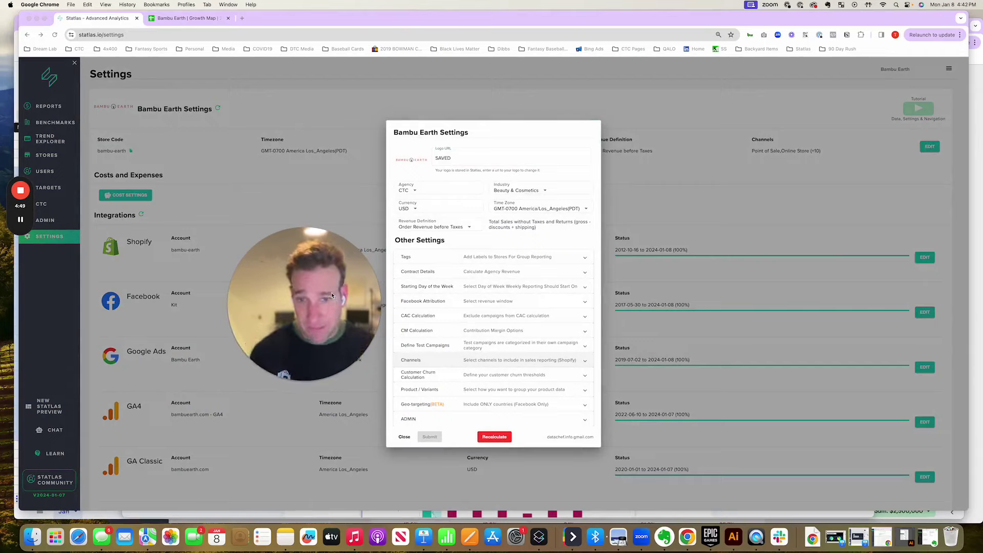
{"action": "left_click", "coordinate": [494, 330]}
{"action": "scroll", "coordinate": [494, 316], "scroll_direction": "down", "scroll_amount": 5}
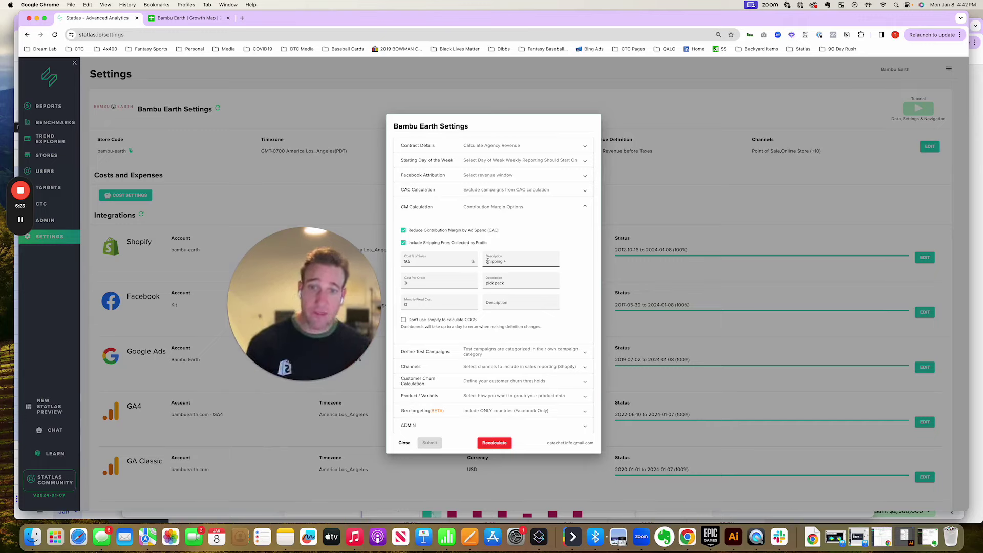
- Click into the Cost % of Sales field to edit its value
{"action": "left_click", "coordinate": [412, 263]}
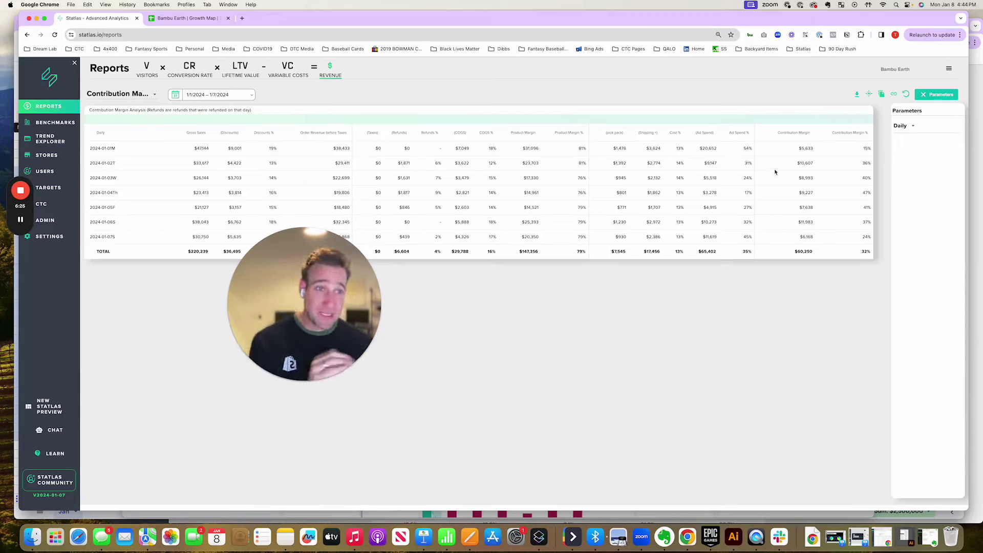
- Heatmap the report table, review the Sales Dashboard, then switch to the Growth Map 2024 spreadsheet
{"action": "left_click", "coordinate": [869, 94]}
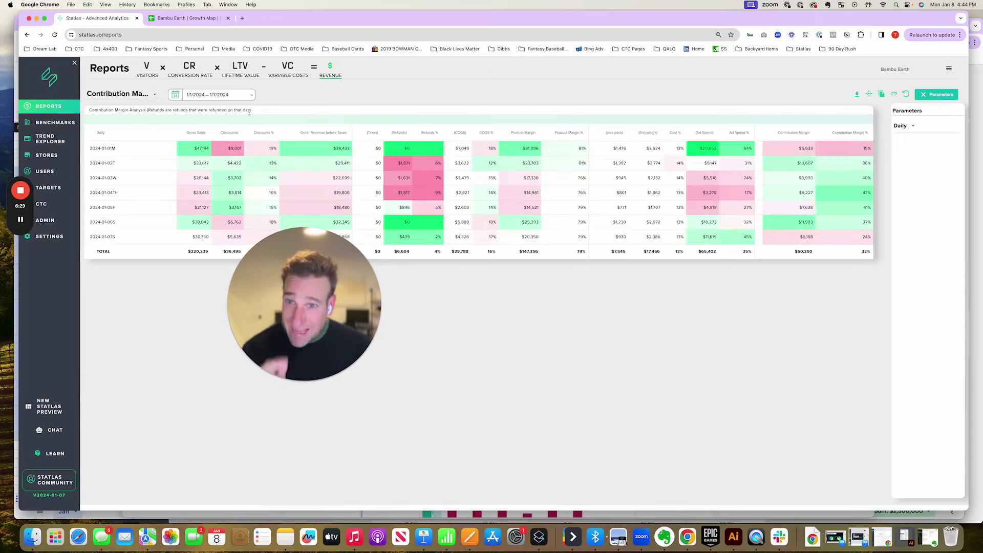
{"action": "left_click", "coordinate": [129, 96]}
{"action": "left_click", "coordinate": [128, 107]}
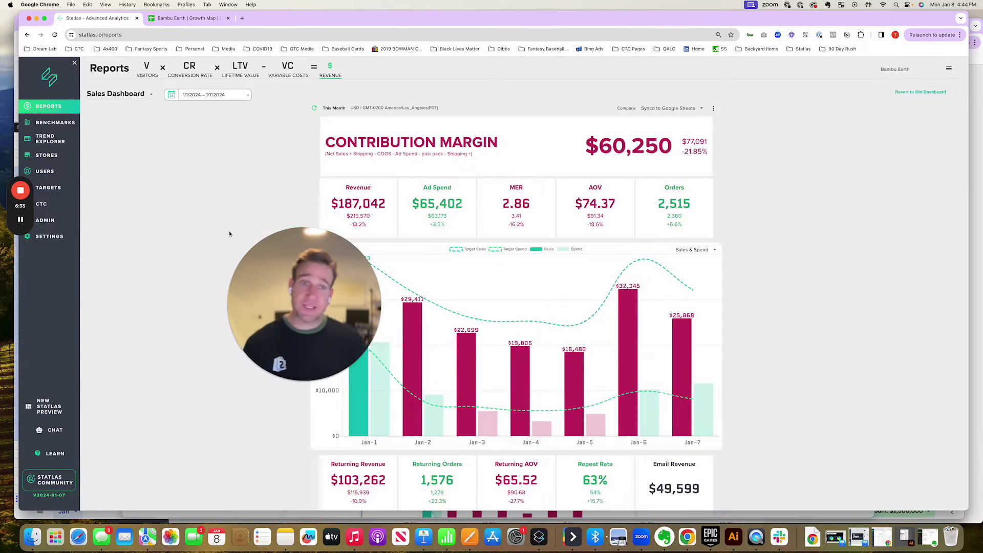
{"action": "left_click_drag", "start_coordinate": [287, 296], "coordinate": [229, 206]}
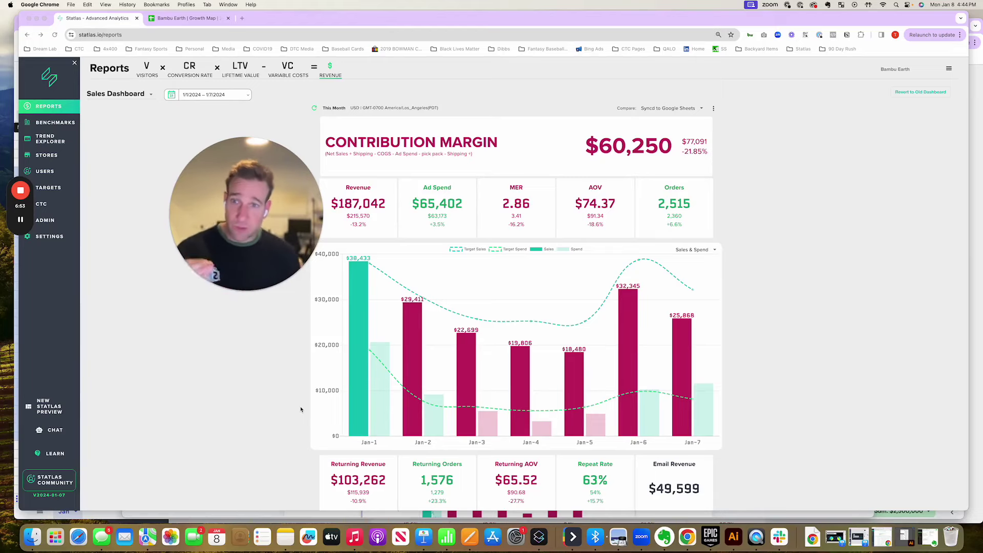
{"action": "left_click_drag", "start_coordinate": [275, 228], "coordinate": [329, 202]}
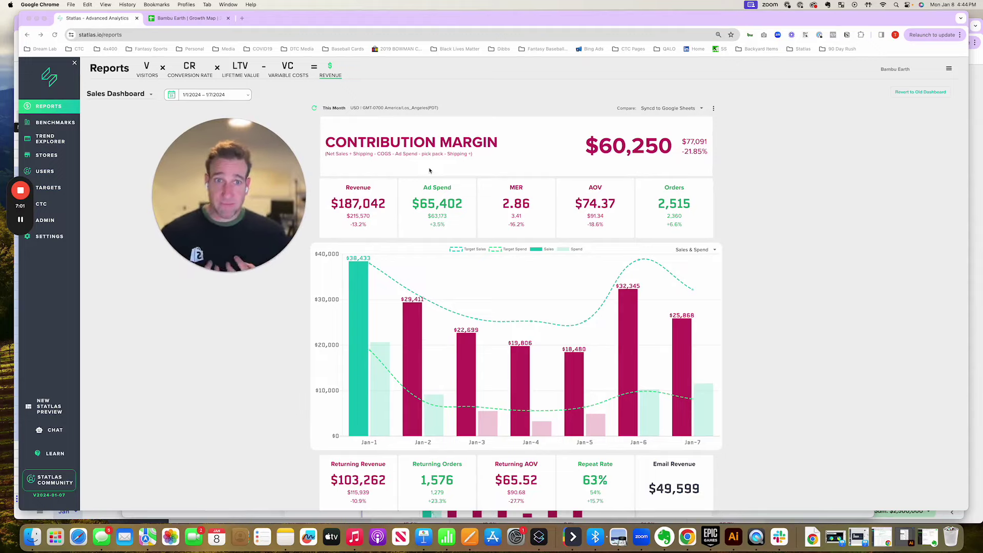
{"action": "left_click", "coordinate": [204, 23]}
{"action": "left_click", "coordinate": [204, 19]}
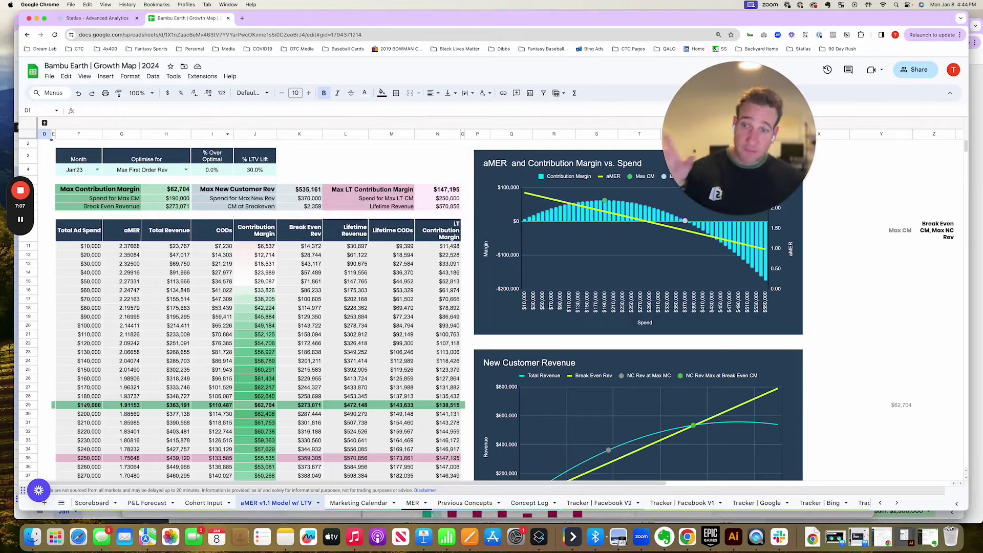
- Select cells F29:I29, then look over the Cohort Input and P&L Forecast sheets
{"action": "left_click_drag", "start_coordinate": [85, 405], "coordinate": [249, 408]}
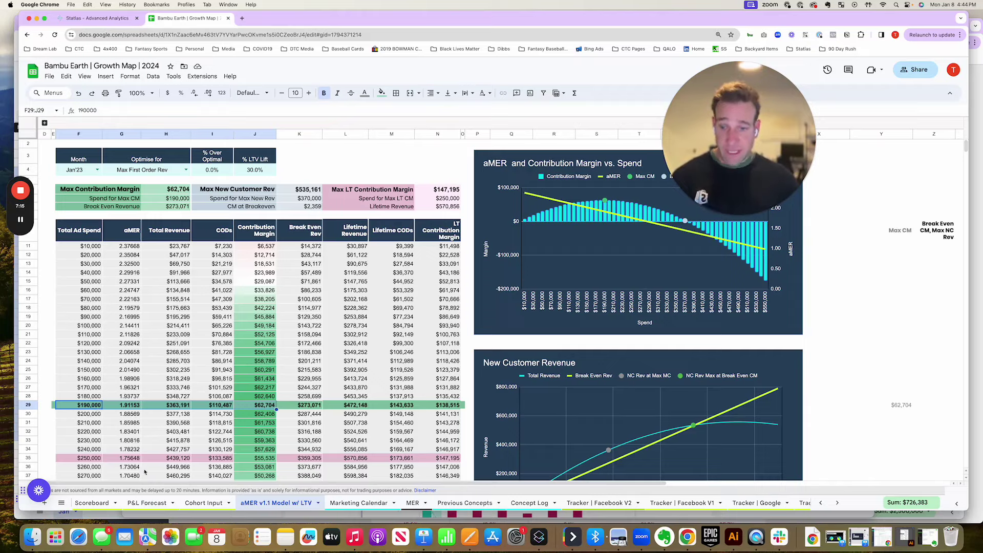
{"action": "left_click", "coordinate": [211, 503]}
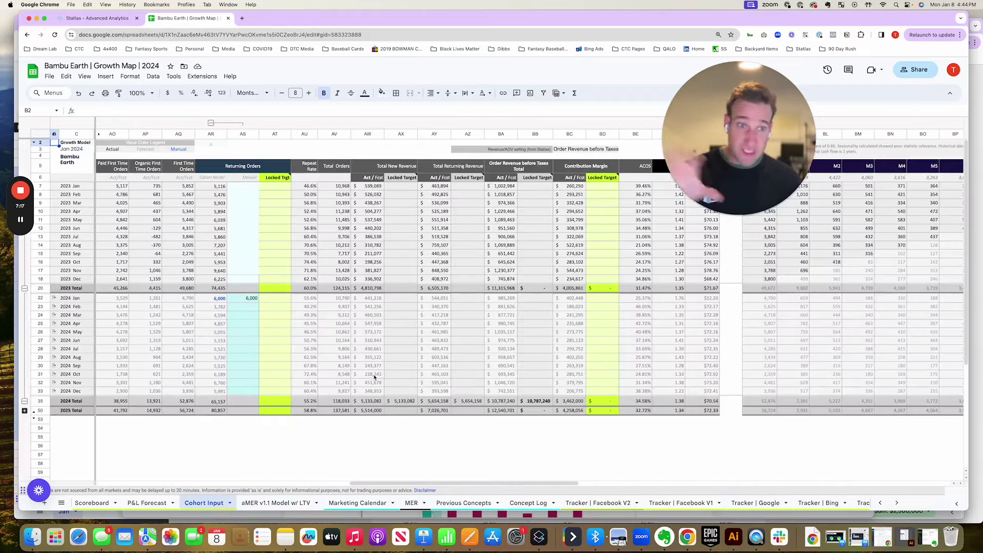
{"action": "scroll", "coordinate": [384, 382], "scroll_direction": "right", "scroll_amount": 6}
{"action": "scroll", "coordinate": [455, 367], "scroll_direction": "right", "scroll_amount": 3}
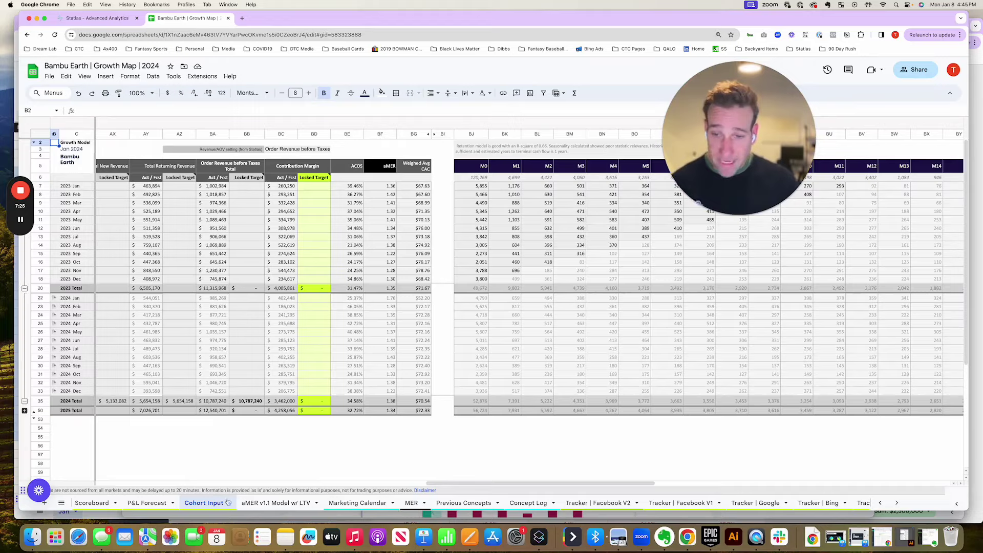
{"action": "left_click", "coordinate": [151, 503]}
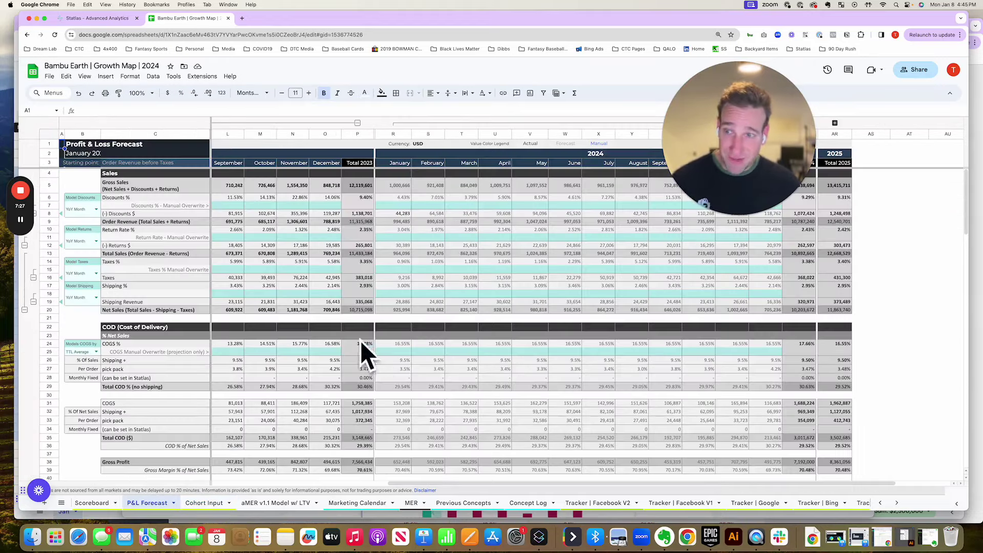
{"action": "left_click", "coordinate": [201, 507]}
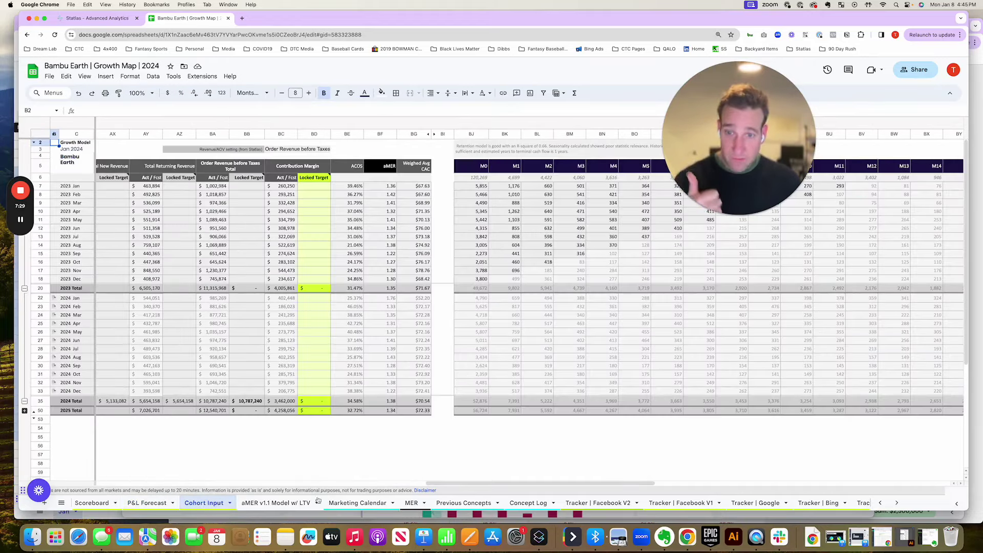
{"action": "scroll", "coordinate": [574, 249], "scroll_direction": "left", "scroll_amount": 5}
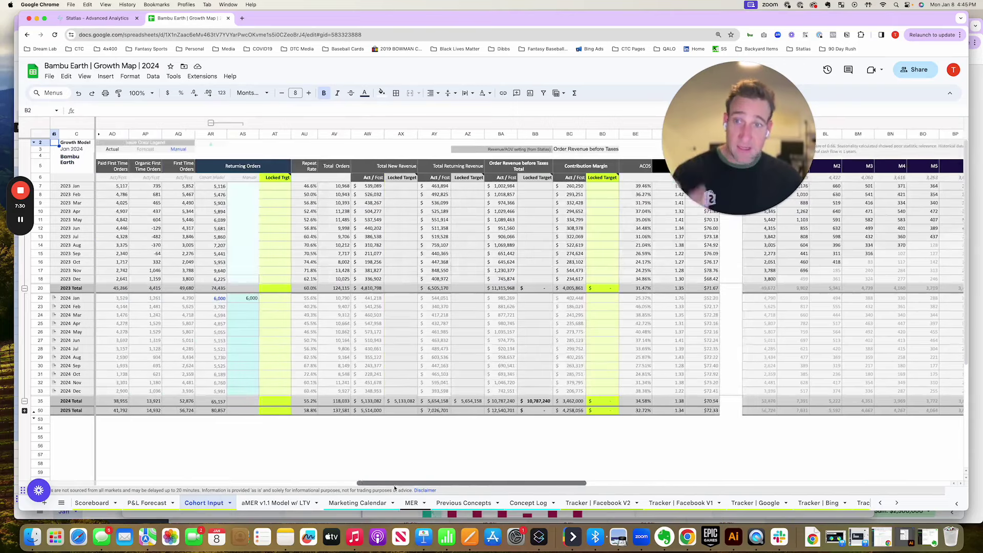
- Inspect the lookup formulas in cells BC17 and BC22, then return to the Statlas Sales Dashboard
{"action": "left_click", "coordinate": [575, 271]}
{"action": "left_click_drag", "start_coordinate": [572, 301], "coordinate": [66, 300]}
{"action": "left_click_drag", "start_coordinate": [308, 483], "coordinate": [607, 483]}
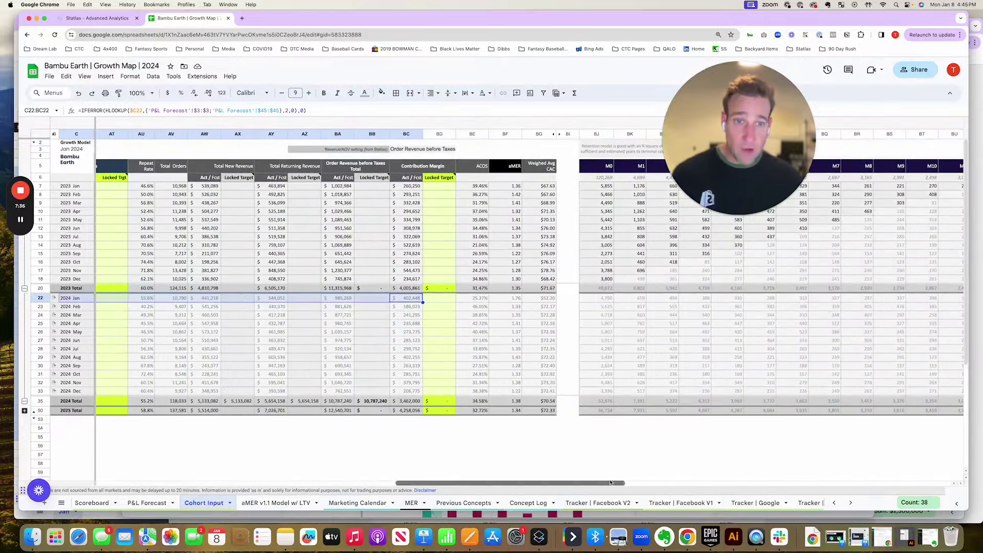
{"action": "left_click", "coordinate": [415, 302]}
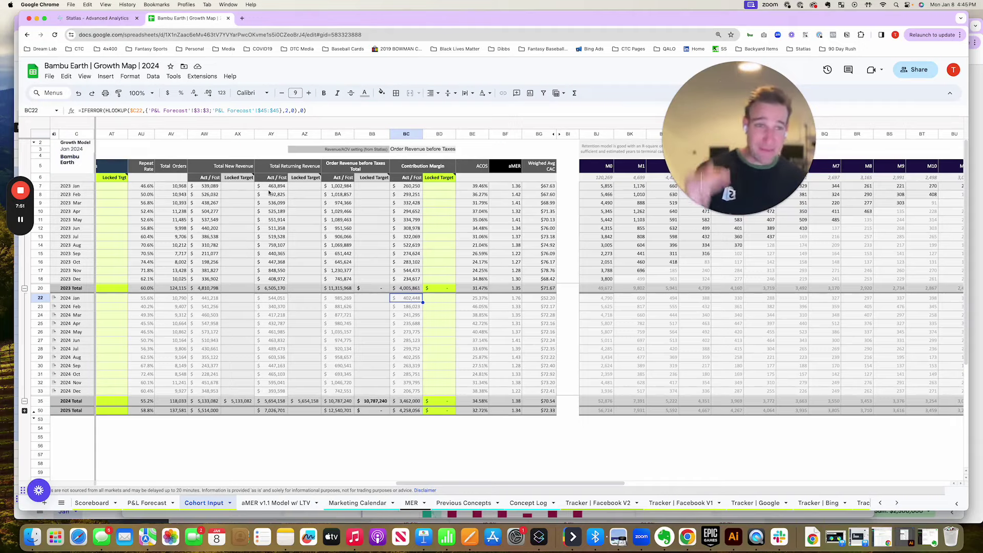
{"action": "left_click", "coordinate": [97, 18]}
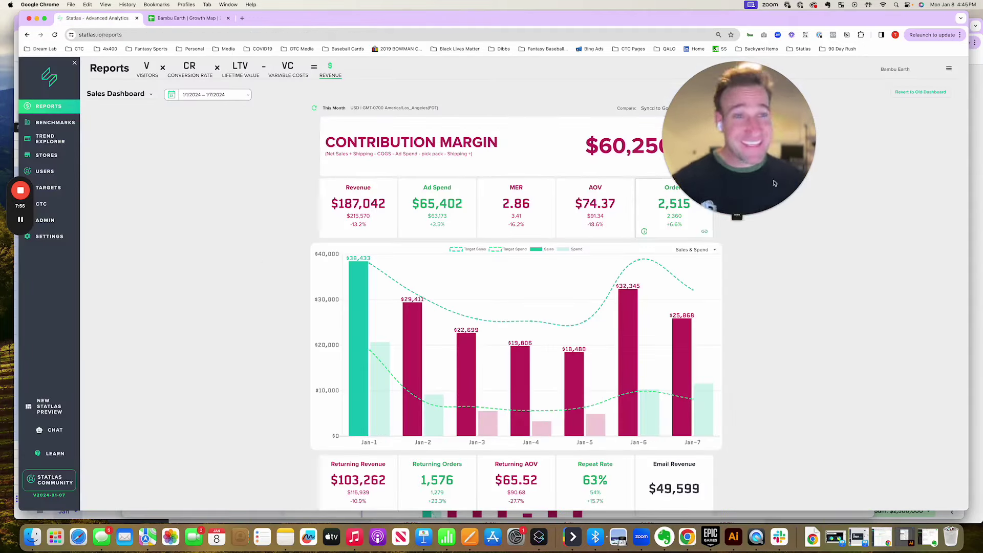
- Open the Bambu Earth Targets page and reload it to the Read view of 2024 monthly goals
{"action": "left_click_drag", "start_coordinate": [754, 165], "coordinate": [832, 185]}
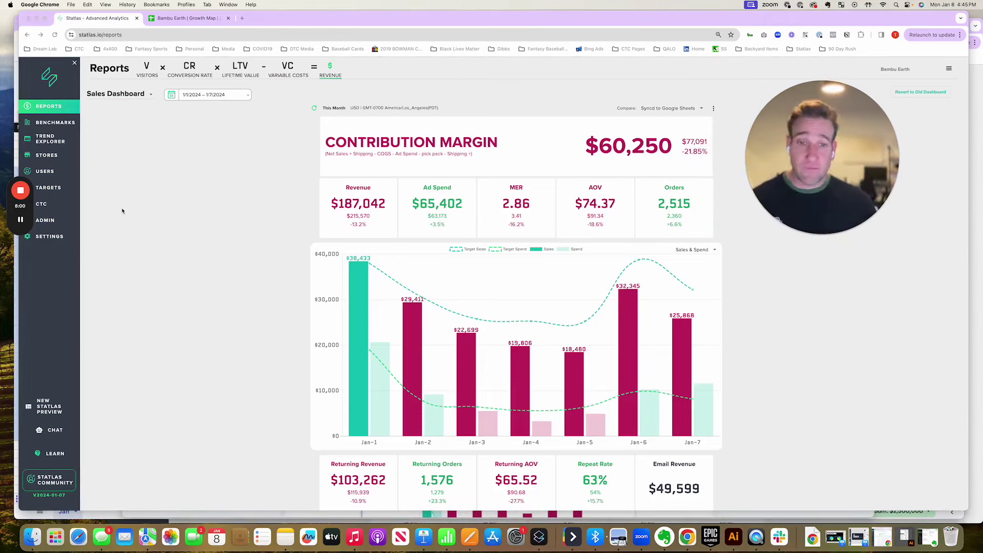
{"action": "left_click", "coordinate": [60, 188]}
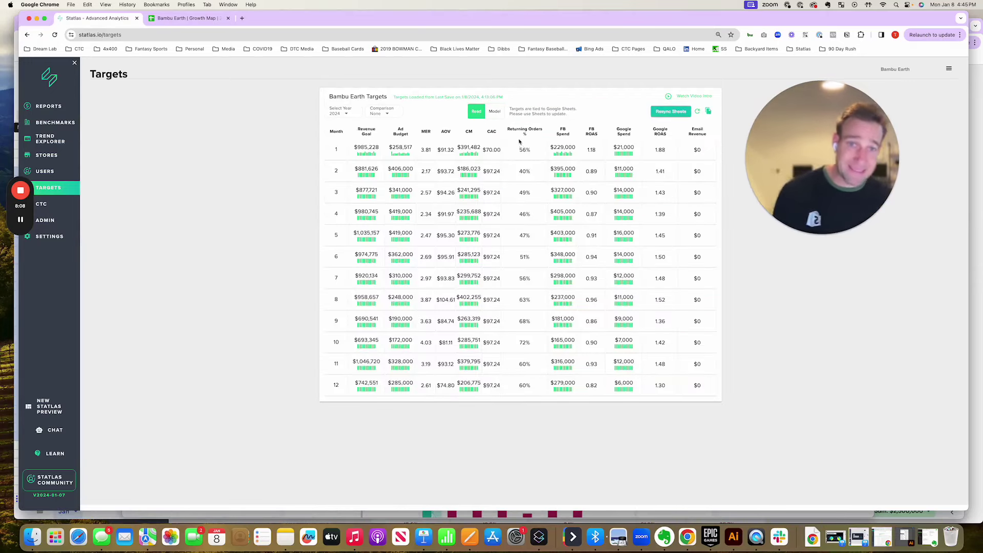
{"action": "left_click", "coordinate": [494, 112]}
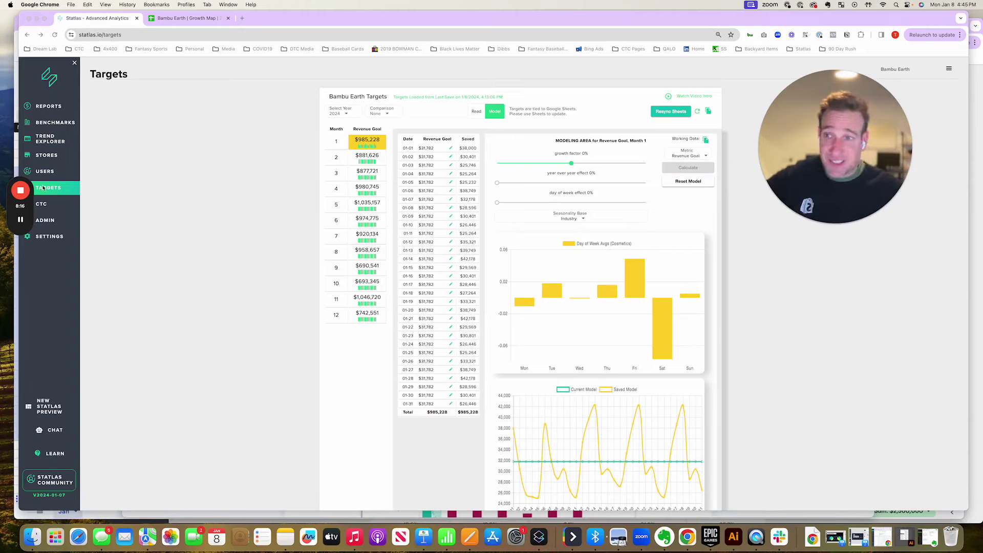
{"action": "left_click", "coordinate": [57, 195]}
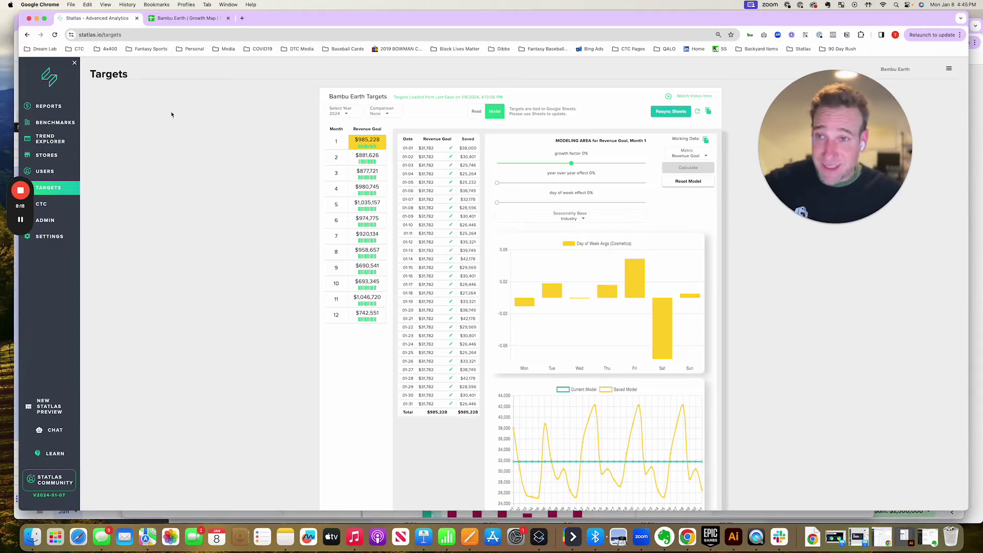
{"action": "left_click", "coordinate": [45, 171]}
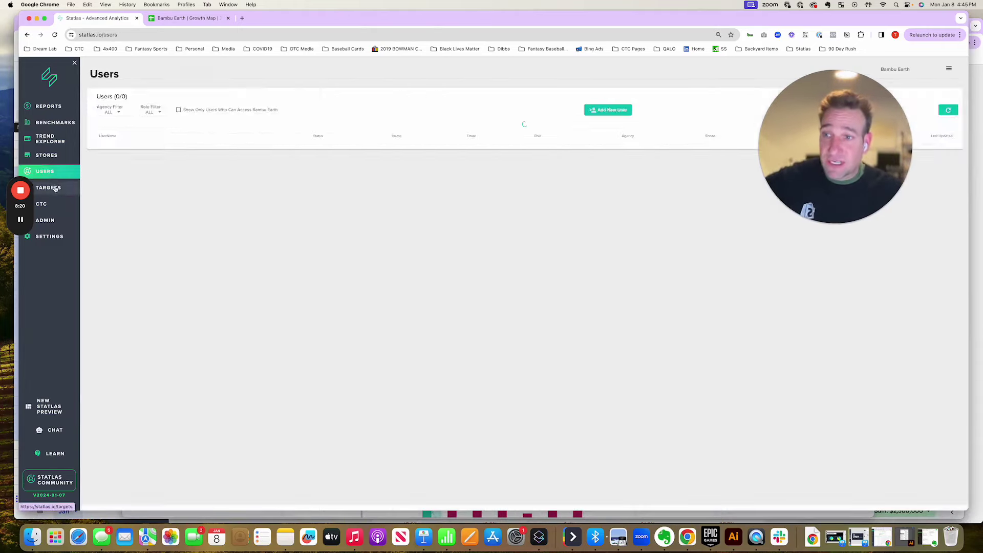
{"action": "left_click", "coordinate": [48, 187]}
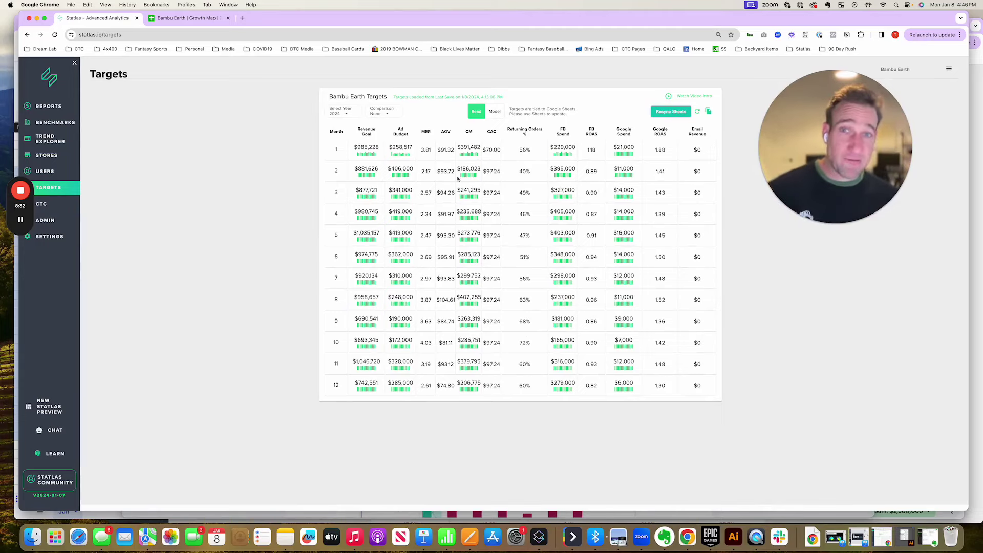
- Model month 1 with a 100% year-over-year effect and recalculate daily goals totalling $985,228
{"action": "left_click", "coordinate": [495, 111]}
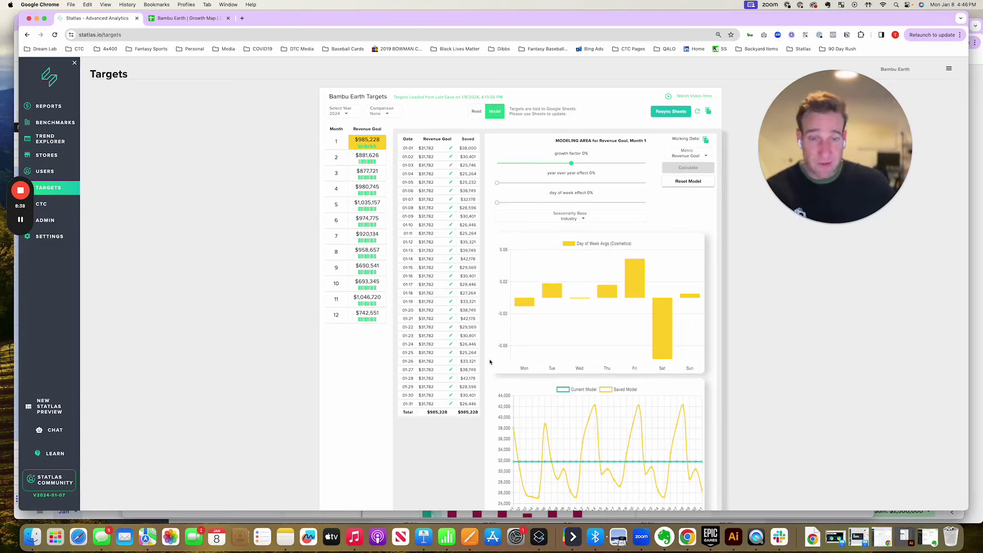
{"action": "left_click_drag", "start_coordinate": [497, 183], "coordinate": [571, 182]}
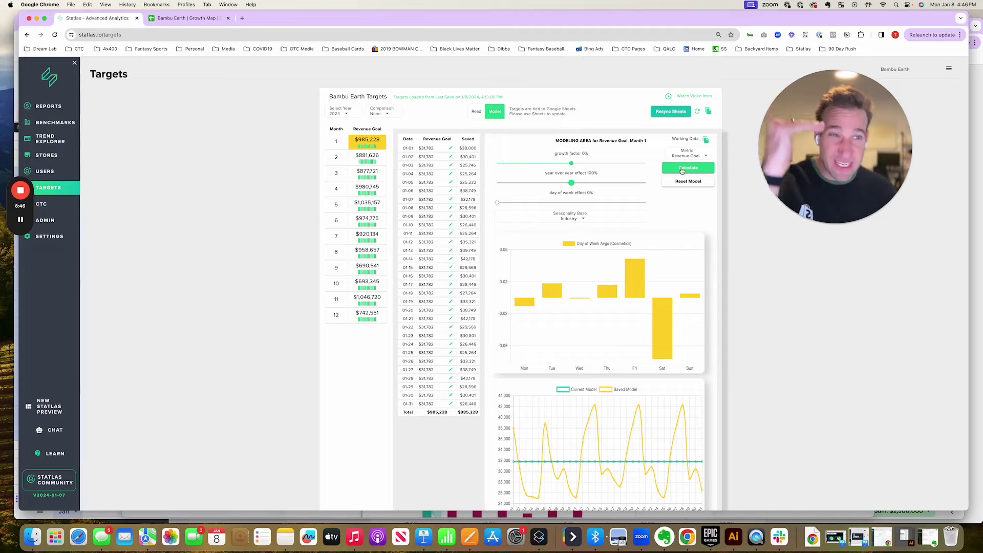
{"action": "left_click", "coordinate": [682, 169]}
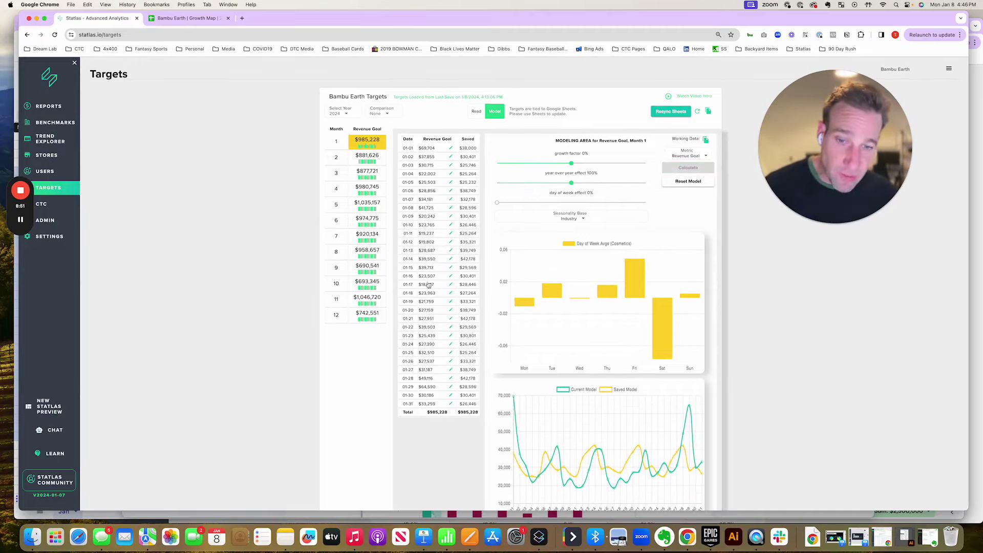
{"action": "left_click_drag", "start_coordinate": [427, 413], "coordinate": [477, 413]}
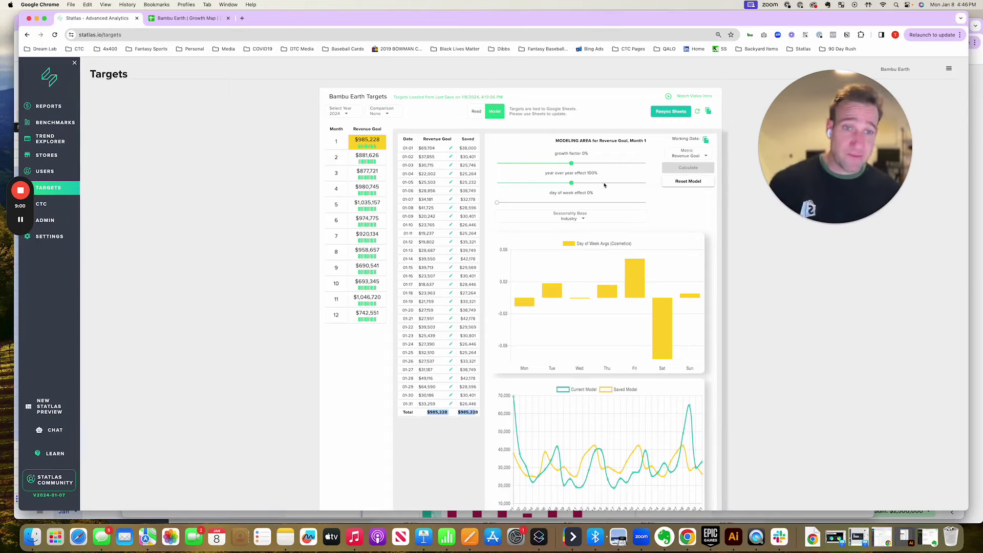
- Base seasonality on store data, set day-of-week effect to 100% and year-over-year to 80%, recalculating goals
{"action": "left_click_drag", "start_coordinate": [571, 183], "coordinate": [494, 184]}
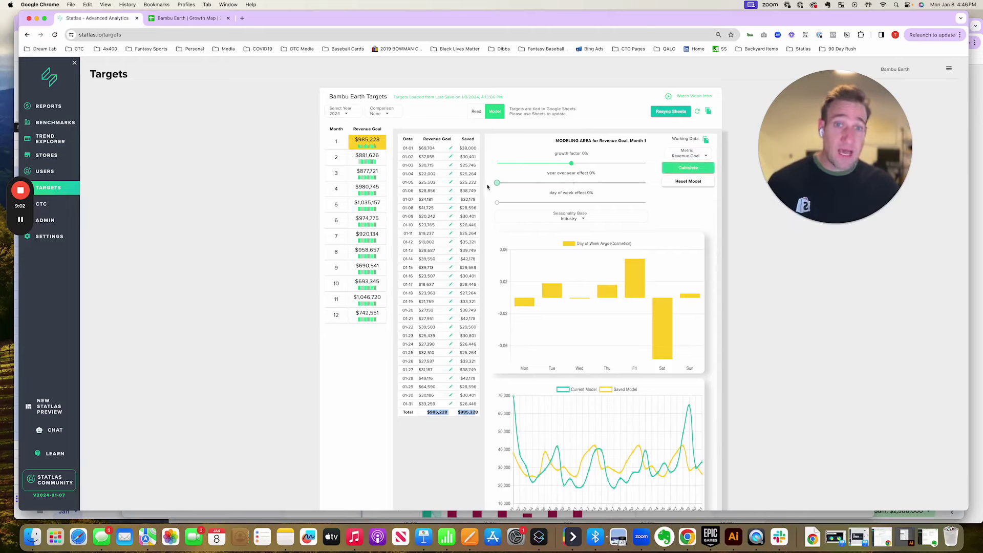
{"action": "left_click", "coordinate": [569, 218]}
{"action": "left_click", "coordinate": [518, 246]}
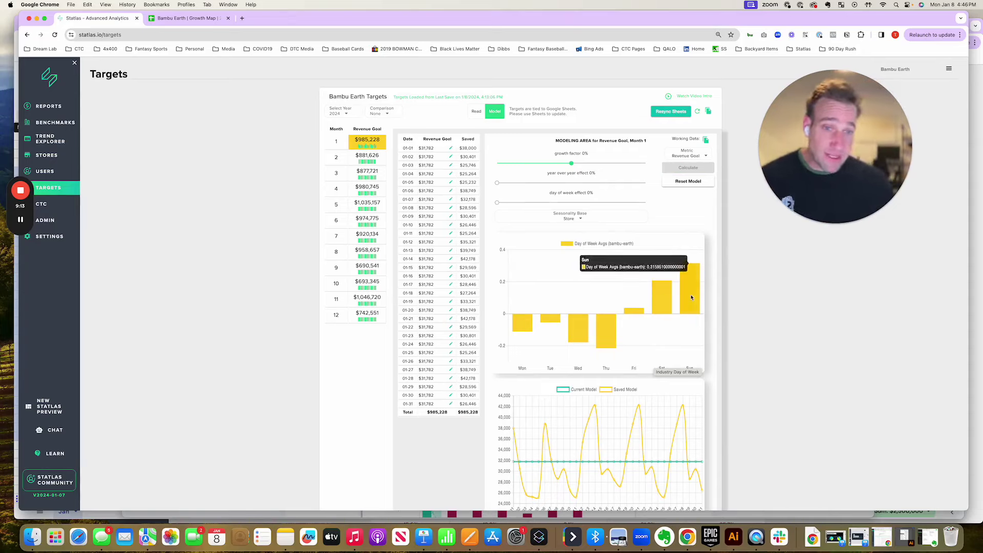
{"action": "mouse_move", "coordinate": [644, 311]}
{"action": "mouse_move", "coordinate": [684, 290]}
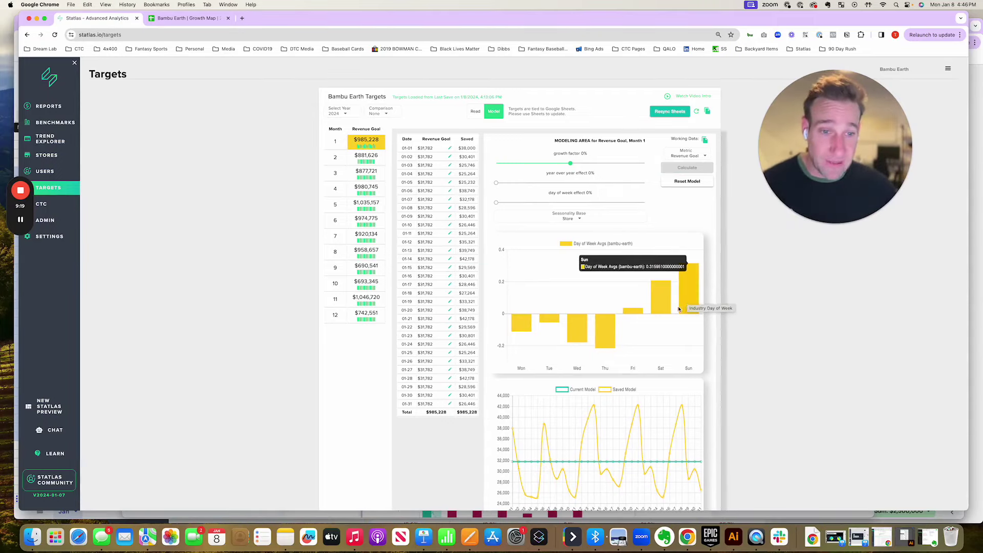
{"action": "mouse_move", "coordinate": [603, 331]}
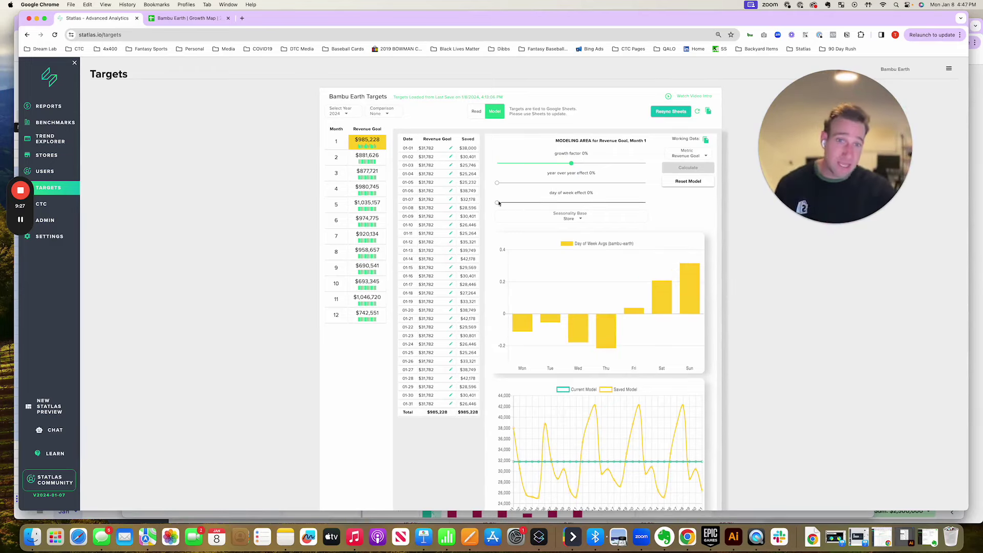
{"action": "left_click_drag", "start_coordinate": [496, 203], "coordinate": [570, 204]}
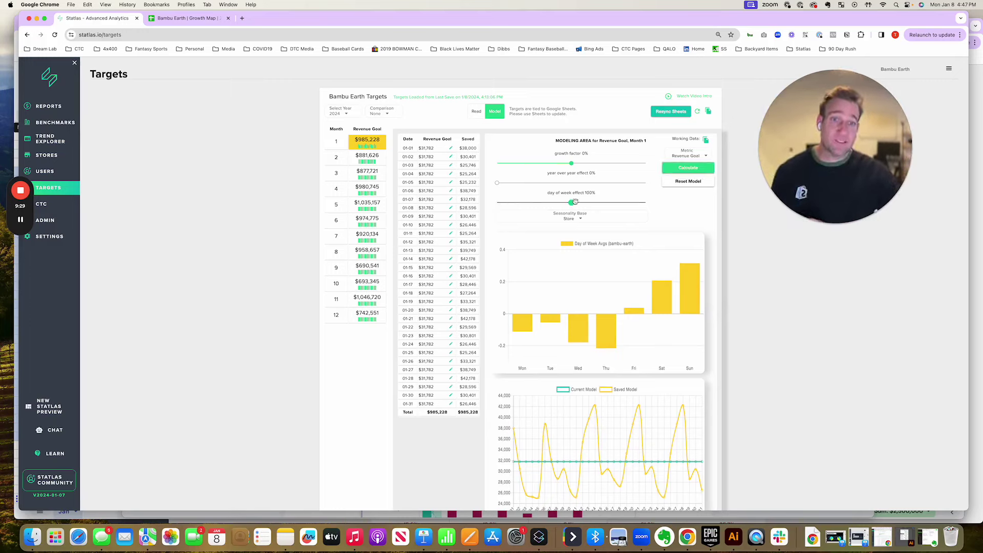
{"action": "left_click", "coordinate": [692, 174]}
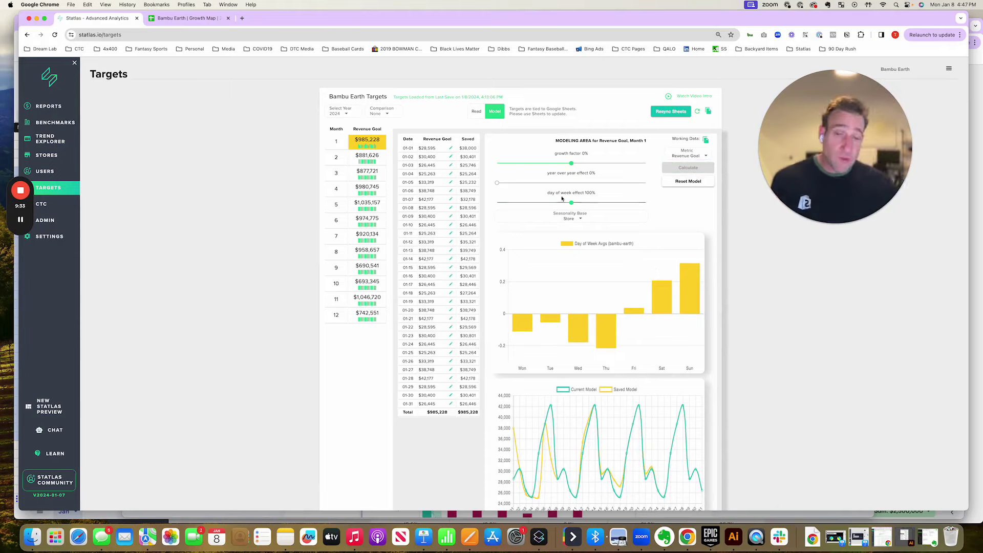
{"action": "left_click_drag", "start_coordinate": [496, 183], "coordinate": [541, 183]}
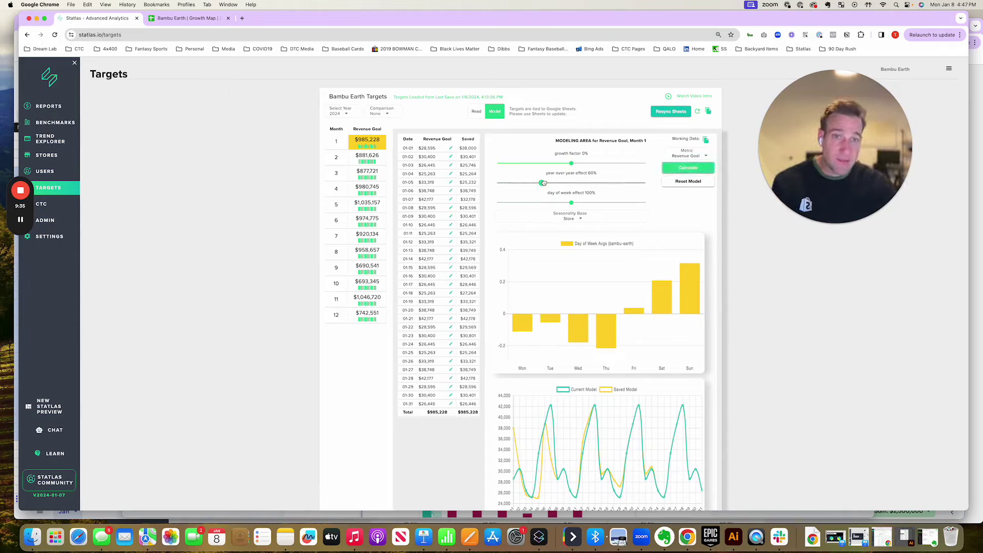
{"action": "left_click", "coordinate": [698, 171]}
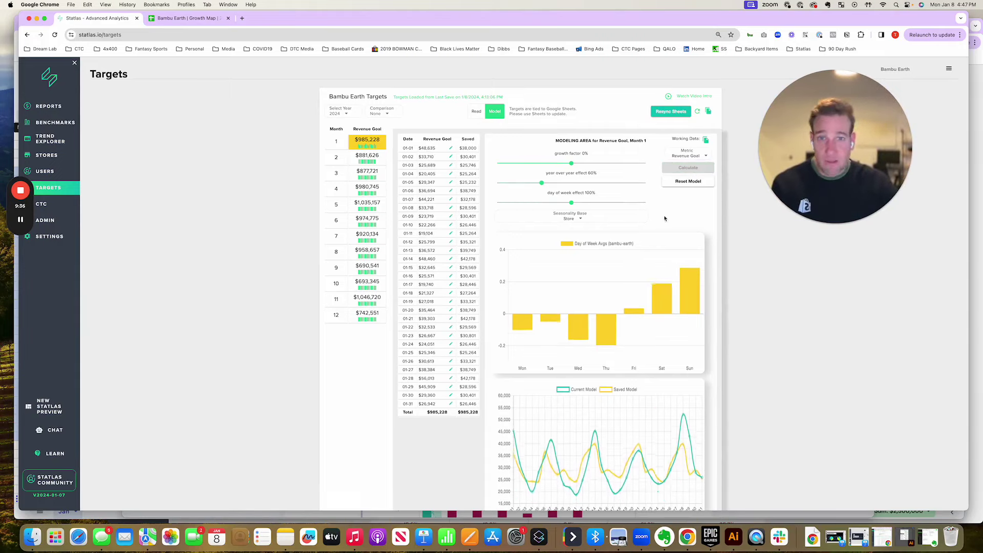
- Try Industry then Store seasonality, raise growth to 3%, save the goals, and open Growth Map
{"action": "left_click", "coordinate": [580, 219]}
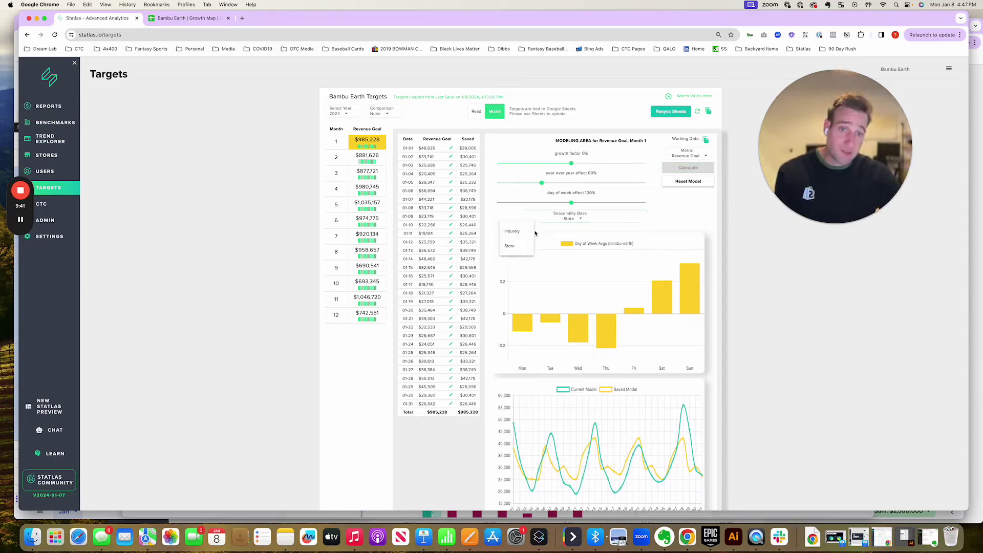
{"action": "left_click", "coordinate": [531, 232]}
{"action": "left_click", "coordinate": [586, 224]}
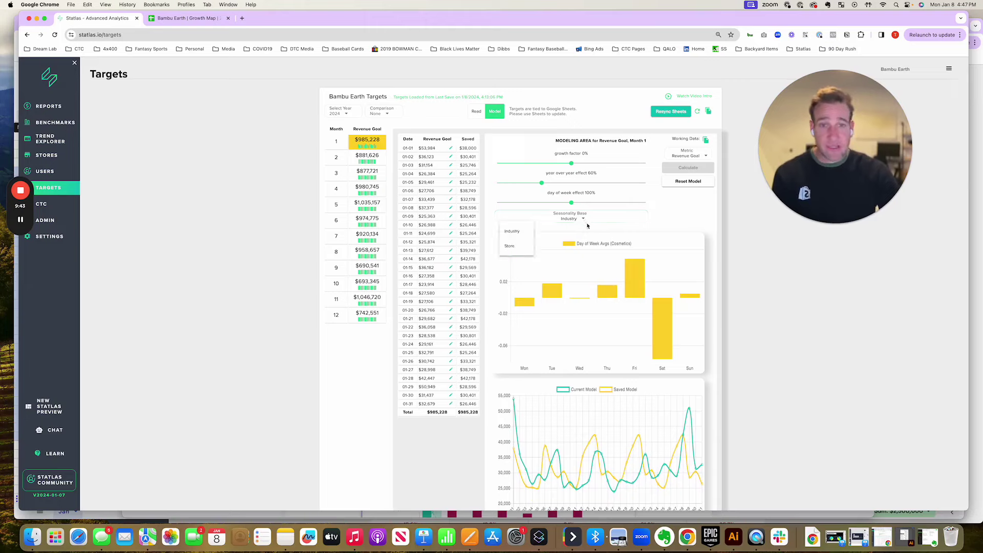
{"action": "left_click", "coordinate": [510, 246]}
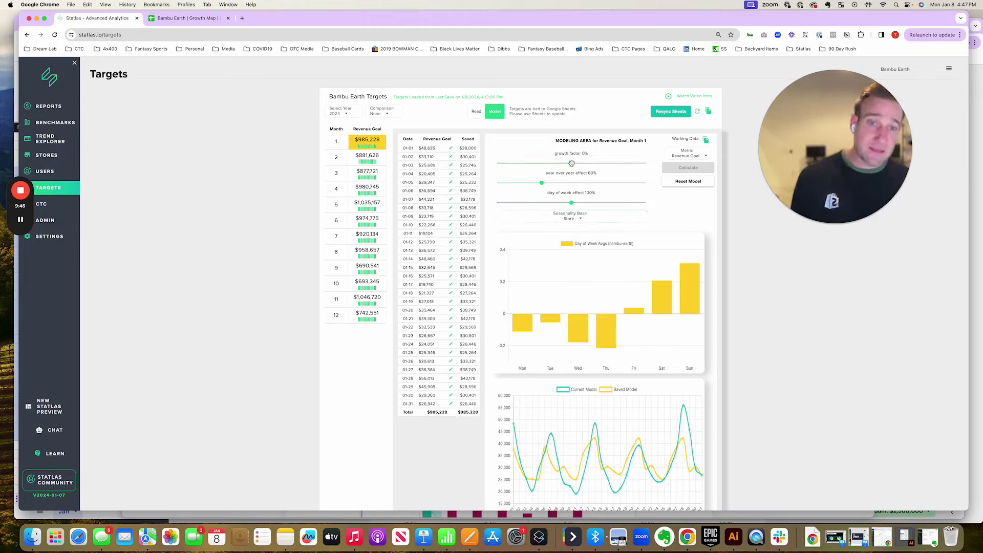
{"action": "left_click_drag", "start_coordinate": [571, 164], "coordinate": [593, 164]}
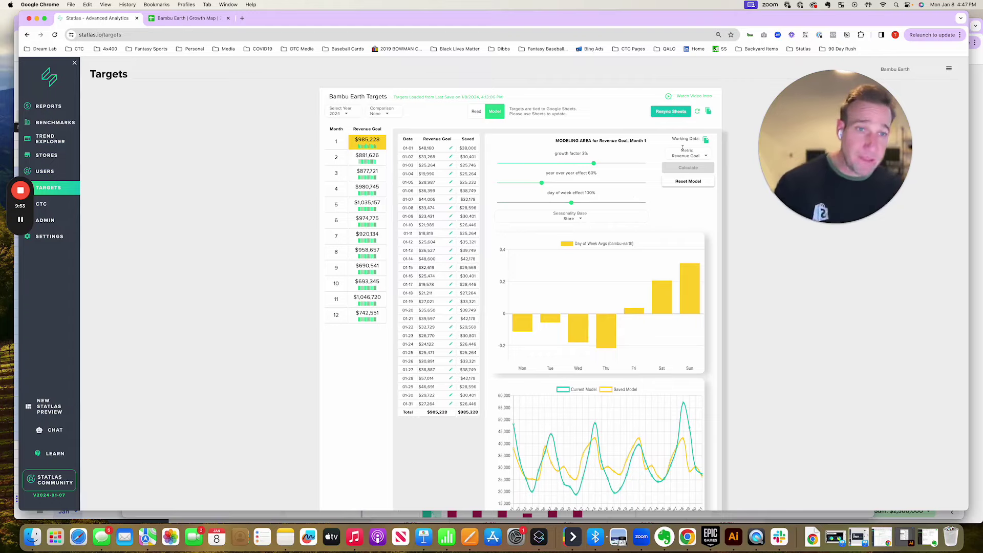
{"action": "left_click", "coordinate": [706, 142]}
{"action": "left_click", "coordinate": [205, 20]}
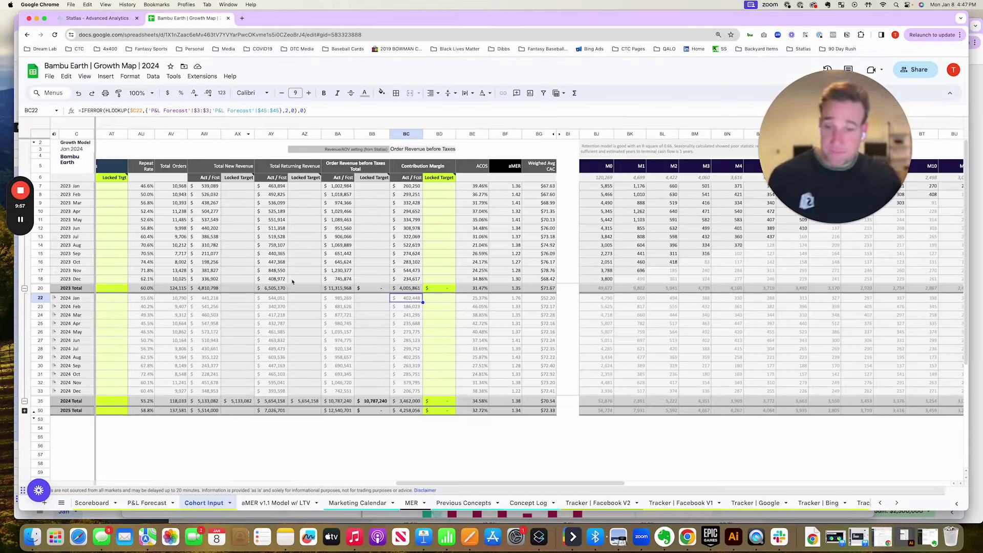
- Sum January's daily target revenue in MER column K8:K37, then move to the Marketing Calendar sheet
{"action": "left_click", "coordinate": [412, 503]}
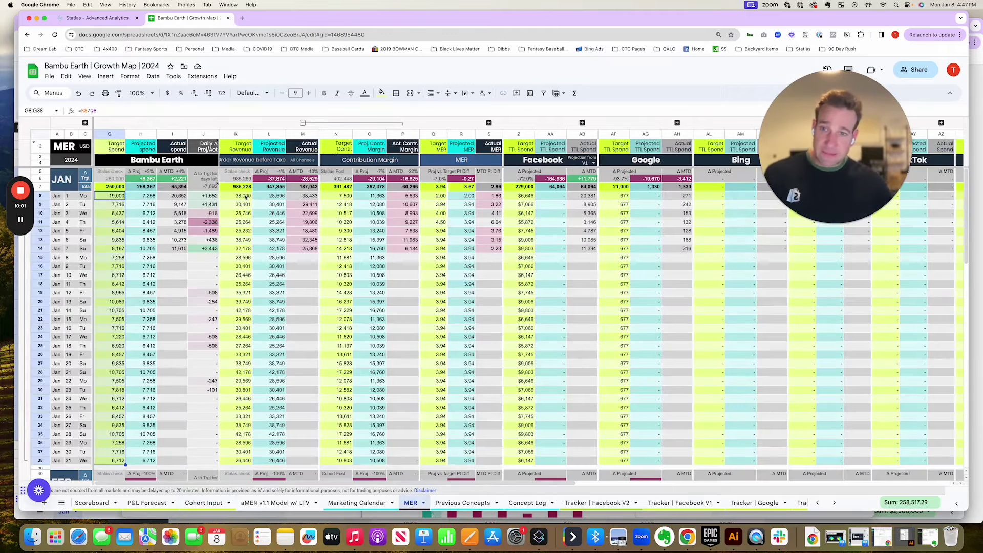
{"action": "left_click_drag", "start_coordinate": [246, 198], "coordinate": [247, 457]}
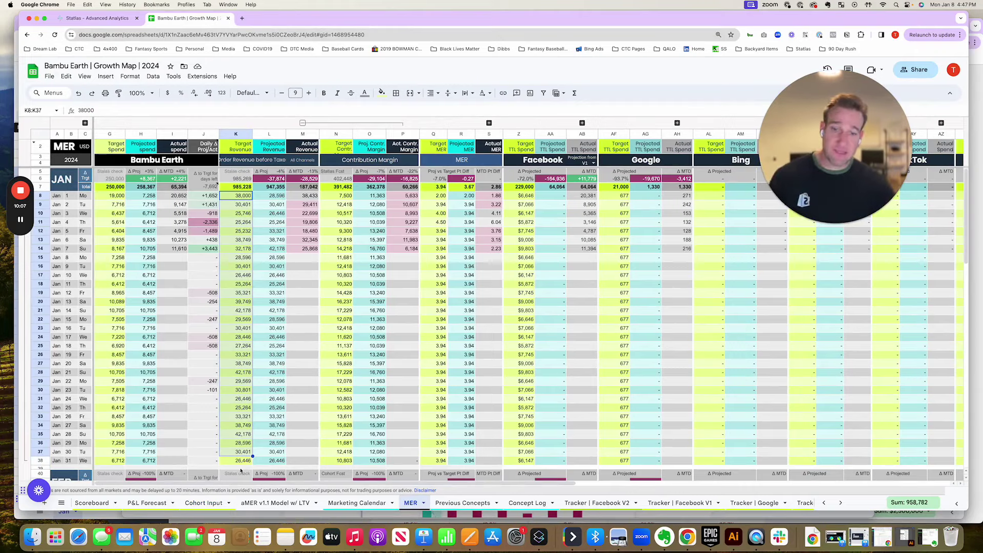
{"action": "left_click", "coordinate": [372, 504]}
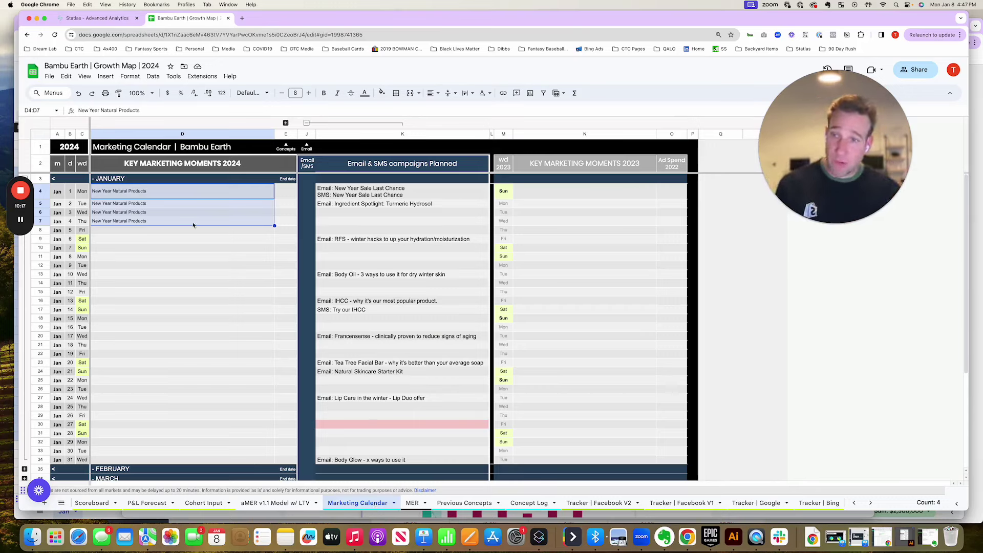
- Review the Jan 1–4 marketing moments in D4:D7 and Jan 1's email and SMS campaigns in row 4
{"action": "left_click_drag", "start_coordinate": [181, 197], "coordinate": [272, 197]}
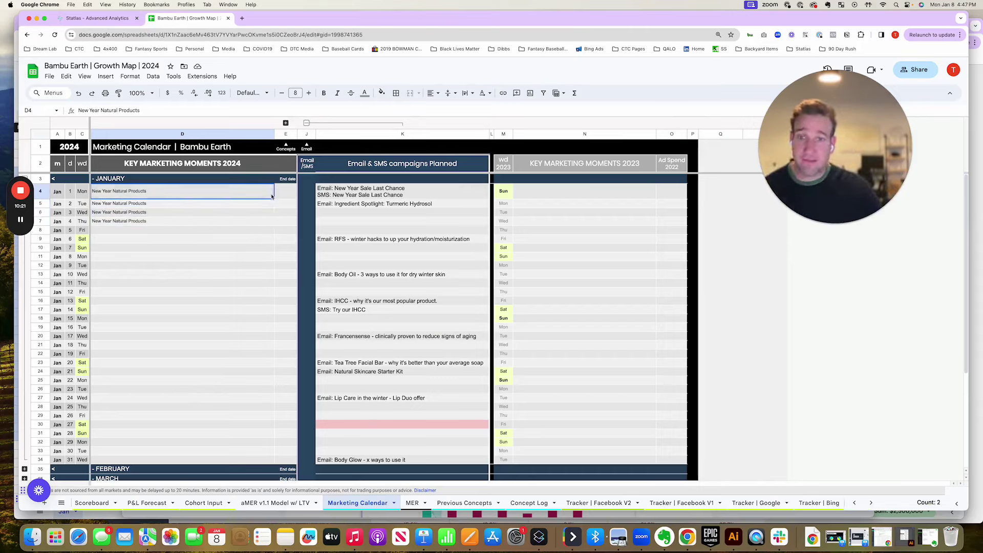
{"action": "left_click", "coordinate": [382, 198]}
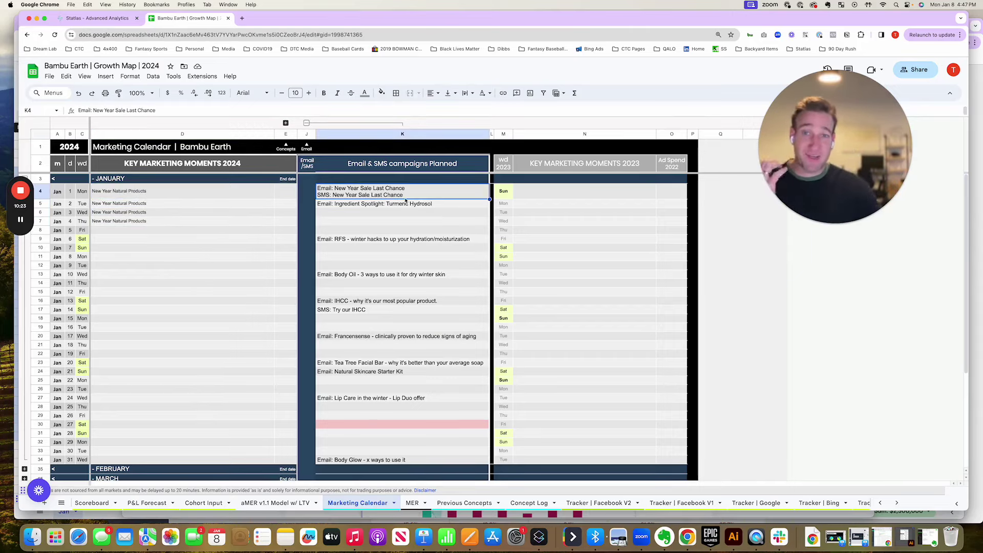
{"action": "left_click", "coordinate": [158, 194], "text": "shift"}
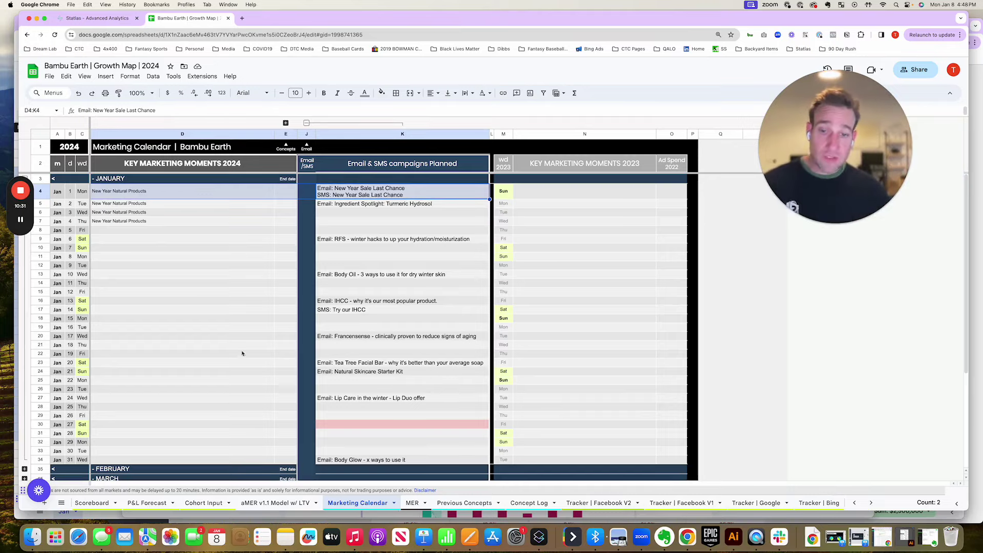
- On the MER sheet, check G8's =K8/Q8 spend formula and K8's 38,000 revenue, then return to Statlas
{"action": "left_click", "coordinate": [412, 503]}
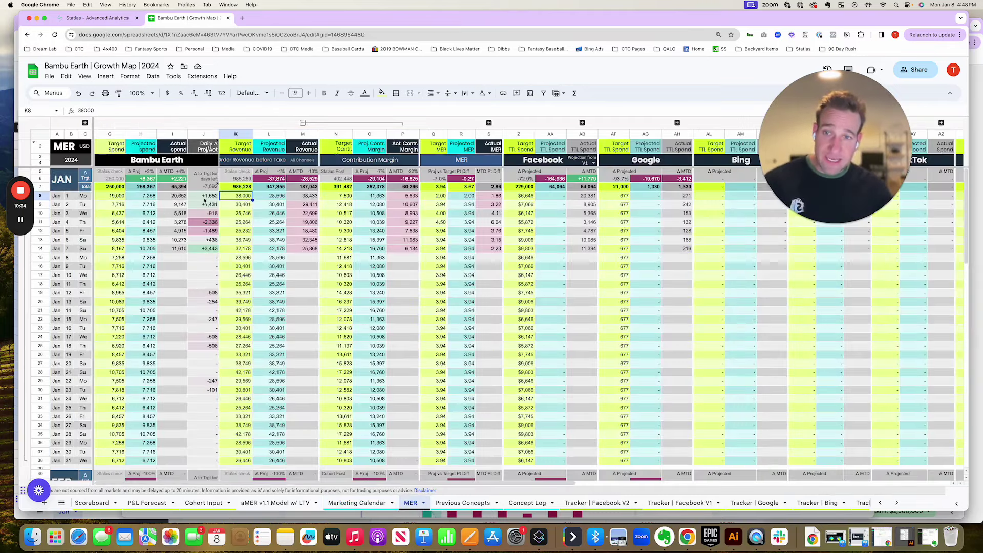
{"action": "left_click", "coordinate": [99, 196]}
{"action": "left_click", "coordinate": [245, 196]}
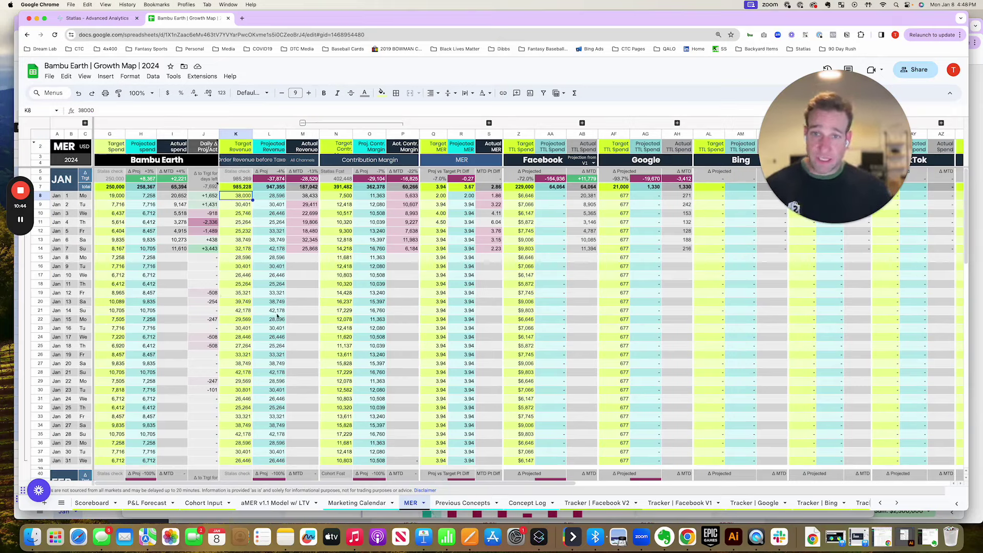
{"action": "key", "text": "ctrl+shift+Tab"}
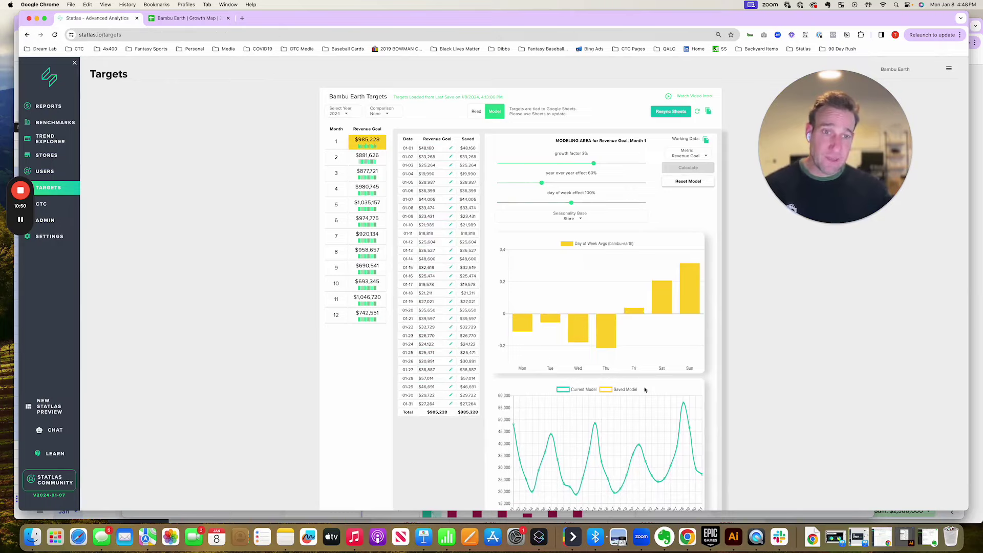
{"action": "scroll", "coordinate": [645, 390], "scroll_direction": "down", "scroll_amount": 2}
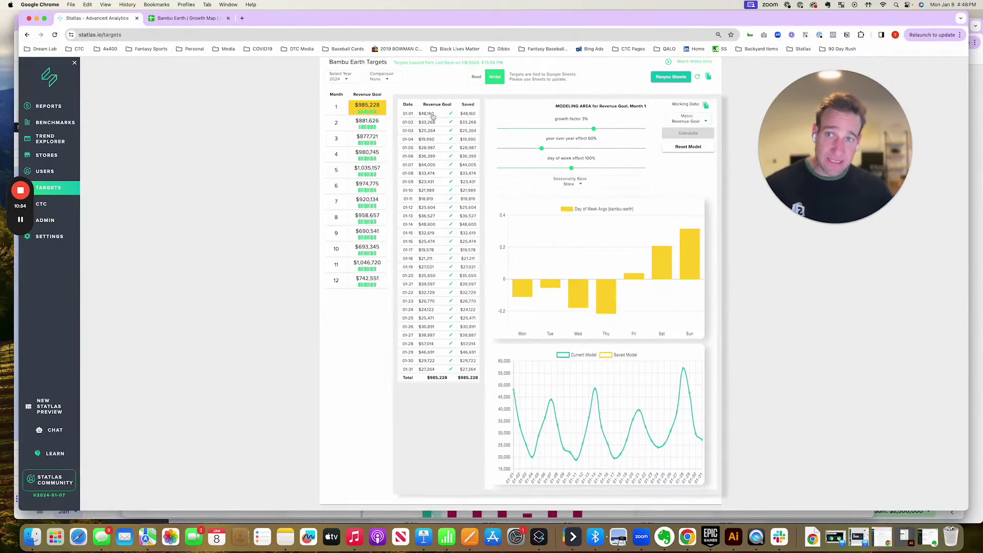
{"action": "left_click", "coordinate": [189, 18]}
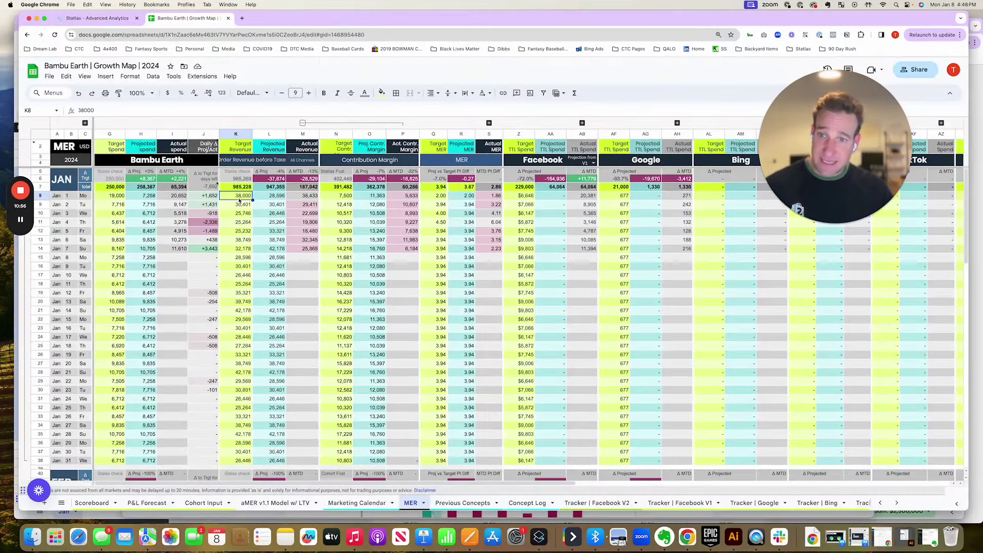
{"action": "left_click", "coordinate": [128, 18]}
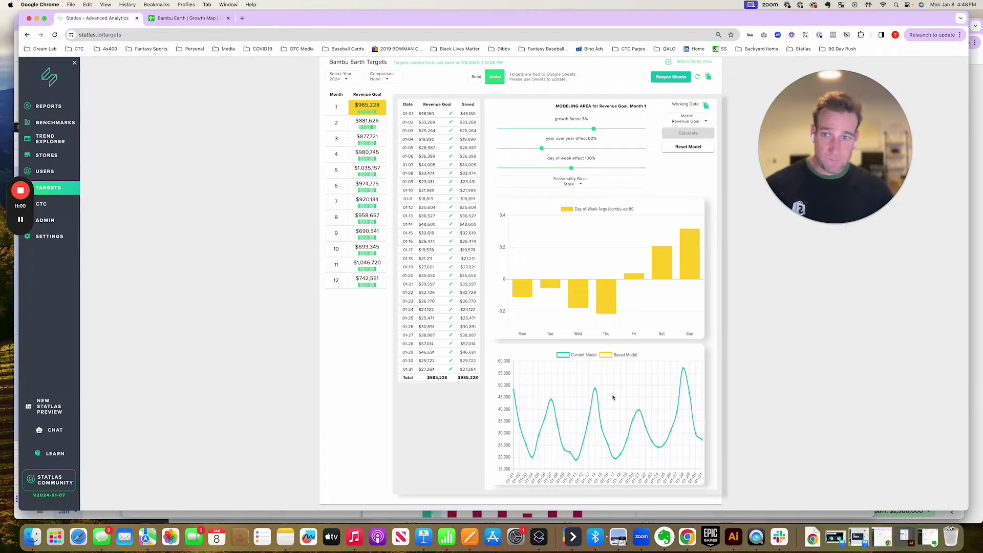
- Open the Sales Dashboard from Reports and highlight the Contribution Margin card figures
{"action": "left_click", "coordinate": [58, 108]}
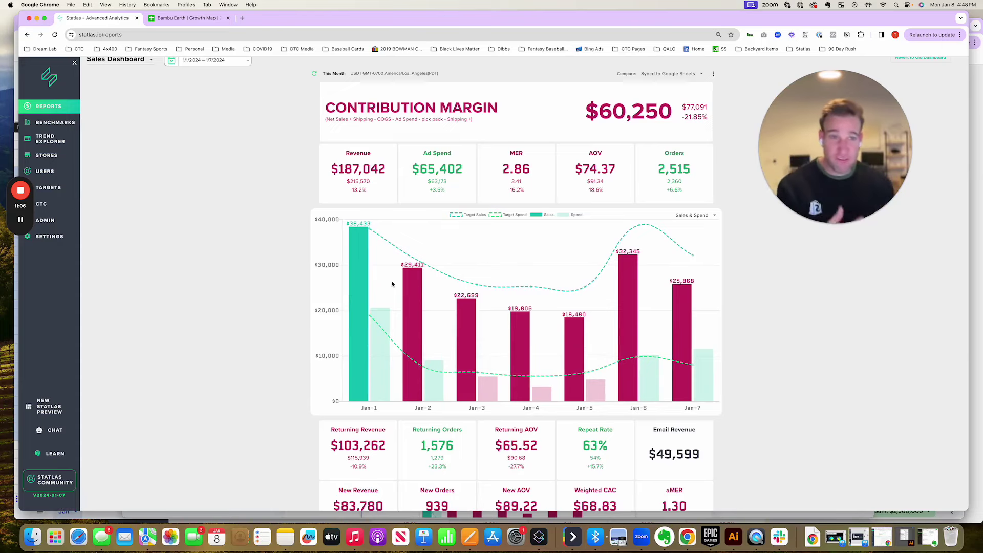
{"action": "left_click_drag", "start_coordinate": [710, 121], "coordinate": [325, 106]}
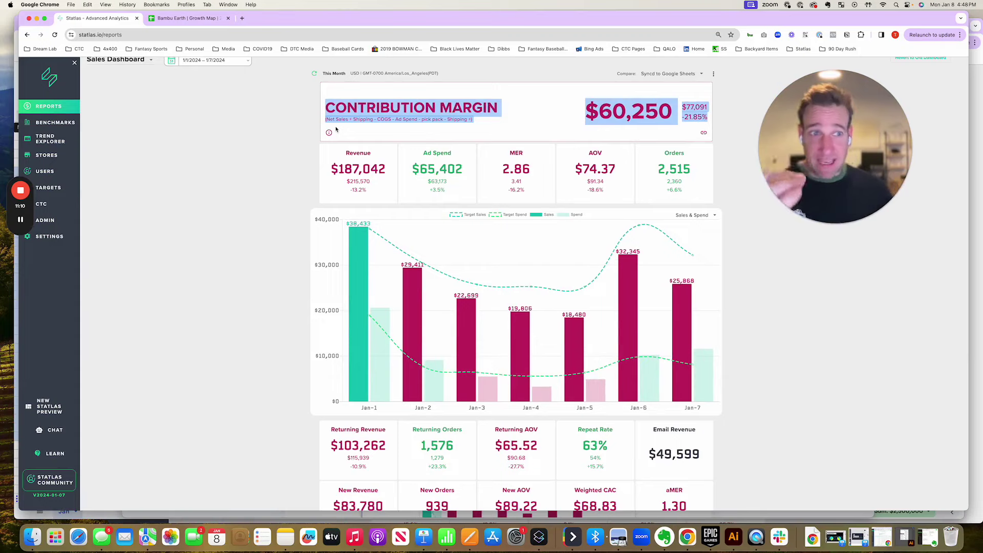
{"action": "mouse_move", "coordinate": [372, 246]}
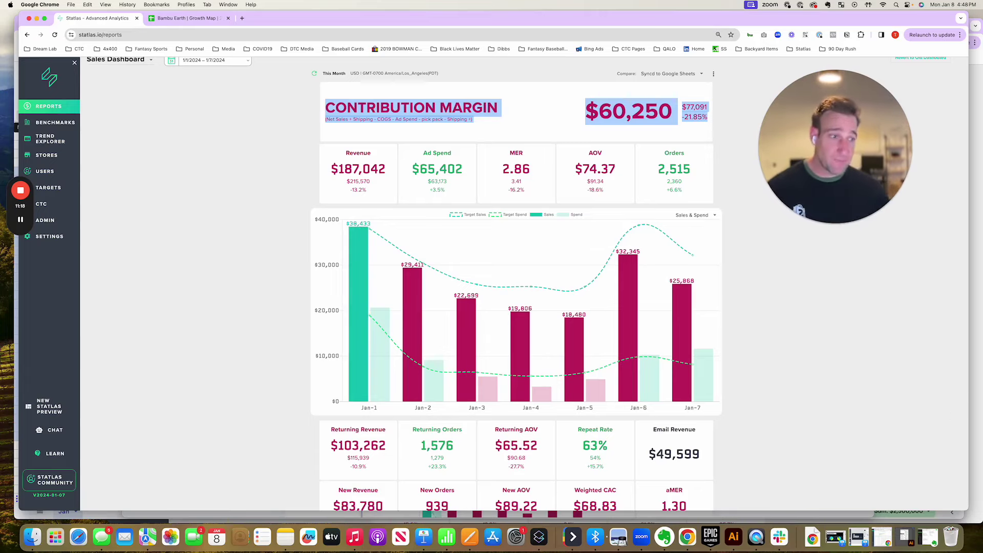
{"action": "mouse_move", "coordinate": [22, 220]}
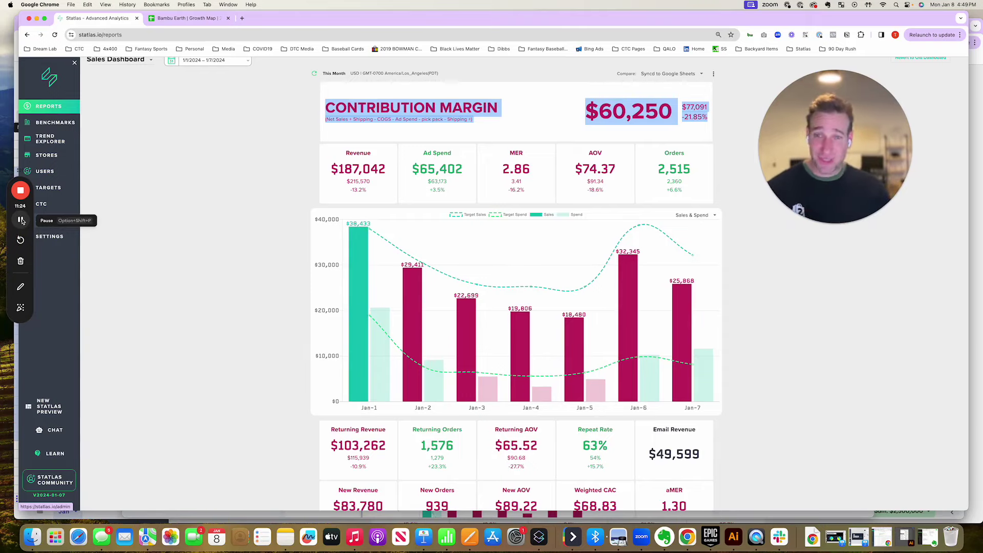
- Switch to Superhuman and scroll through the Jan 1–7 Statlas report email's customer and channel sections
{"action": "key", "text": "super+Tab"}
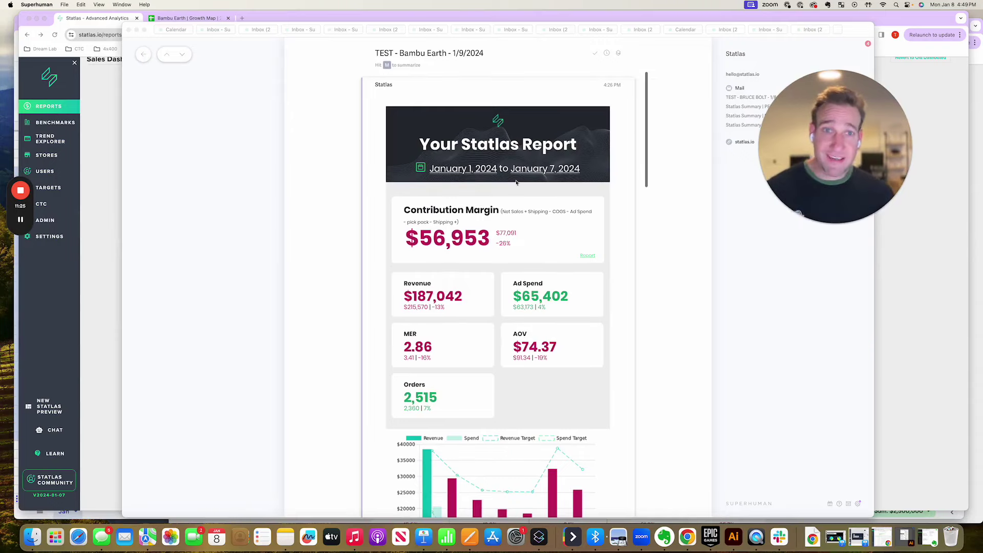
{"action": "scroll", "coordinate": [504, 328], "scroll_direction": "down", "scroll_amount": 2}
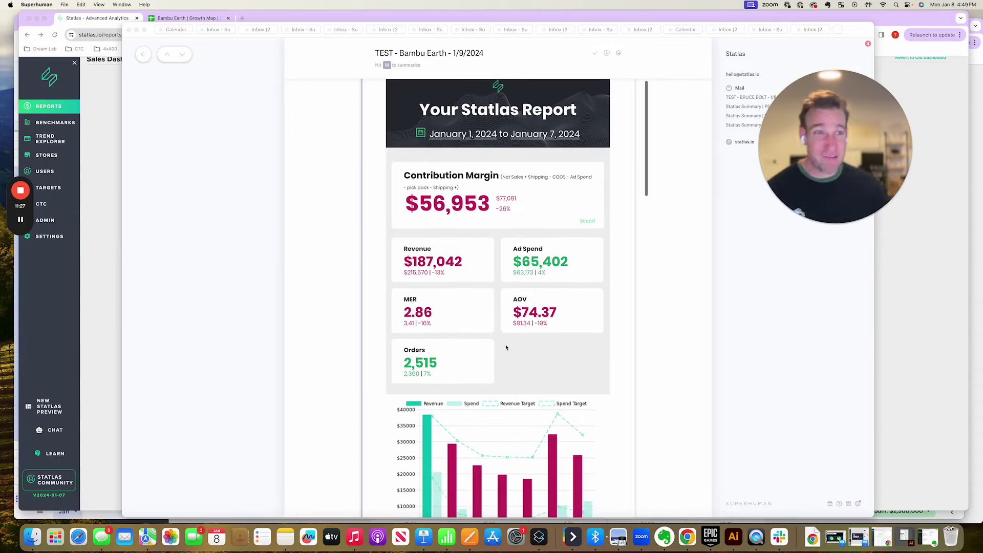
{"action": "scroll", "coordinate": [506, 348], "scroll_direction": "down", "scroll_amount": 4}
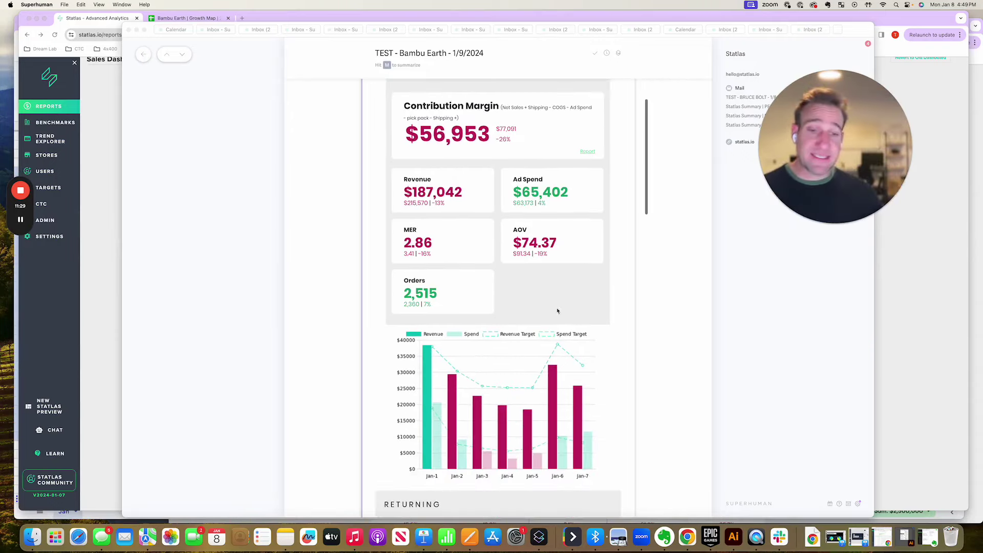
{"action": "scroll", "coordinate": [510, 231], "scroll_direction": "down", "scroll_amount": 20}
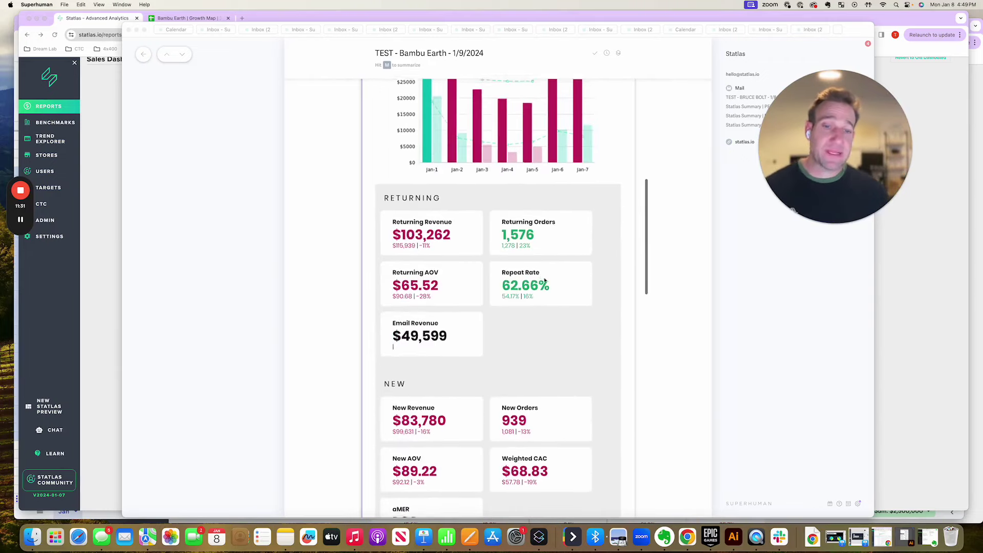
{"action": "scroll", "coordinate": [536, 283], "scroll_direction": "down", "scroll_amount": 8}
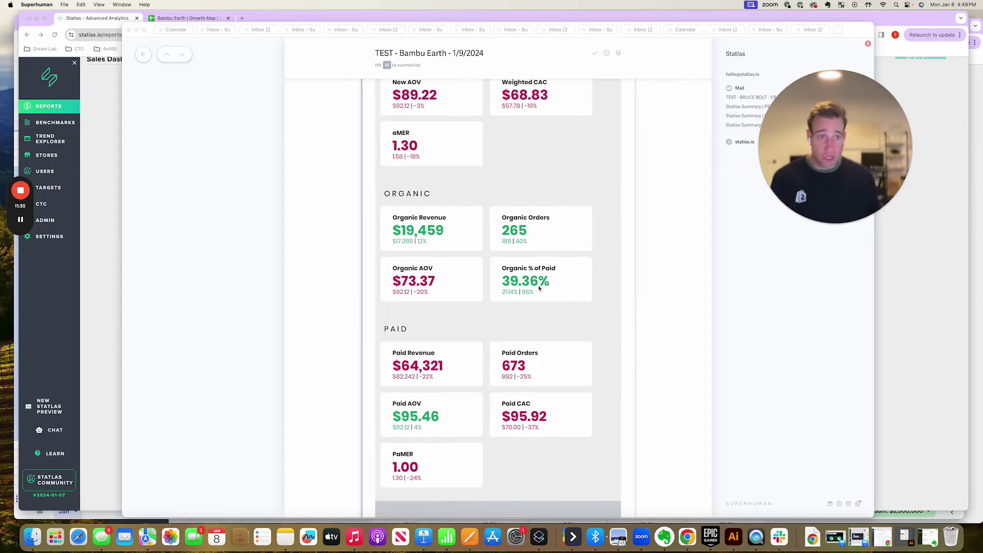
{"action": "left_click", "coordinate": [110, 271]}
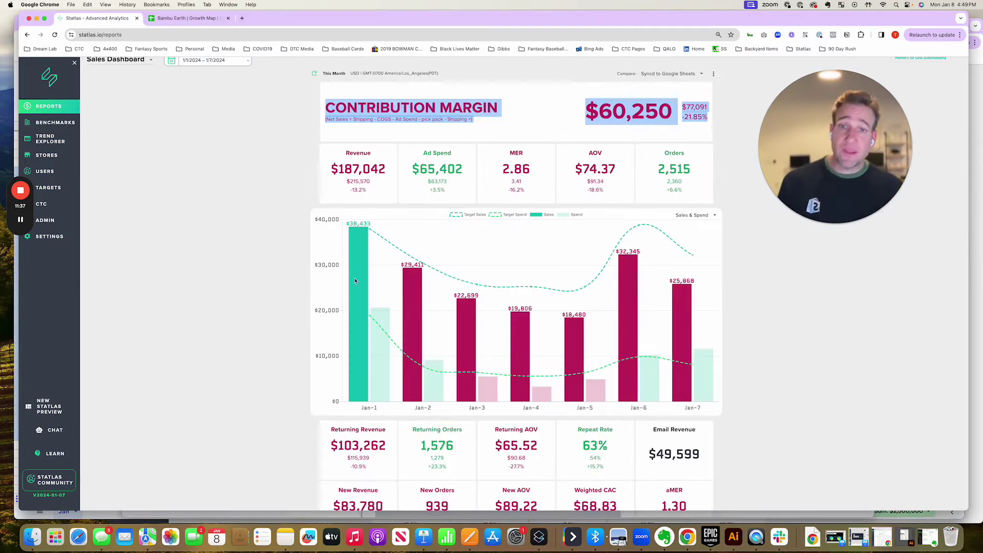
{"action": "scroll", "coordinate": [436, 292], "scroll_direction": "up", "scroll_amount": 2}
{"action": "left_click", "coordinate": [448, 134]}
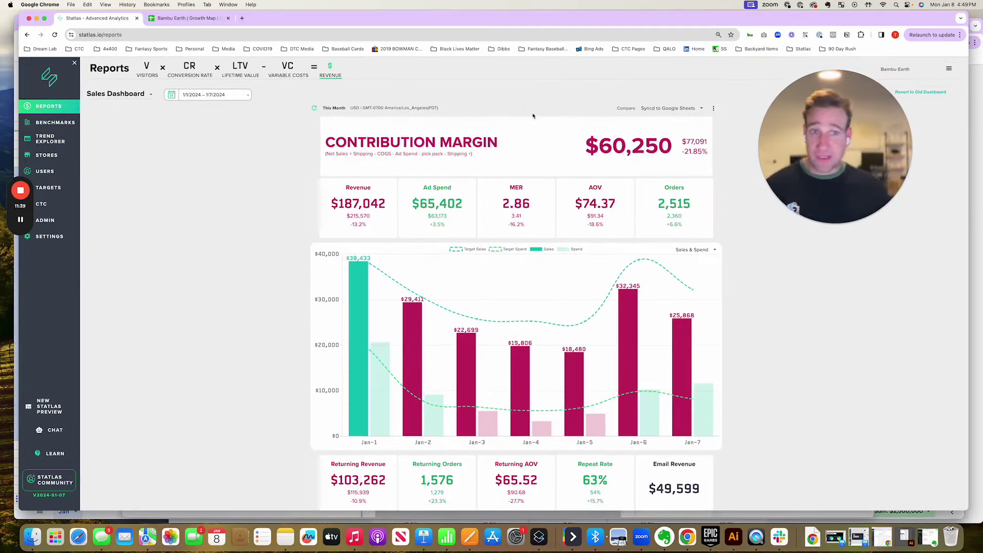
{"action": "triple_click", "coordinate": [315, 139]}
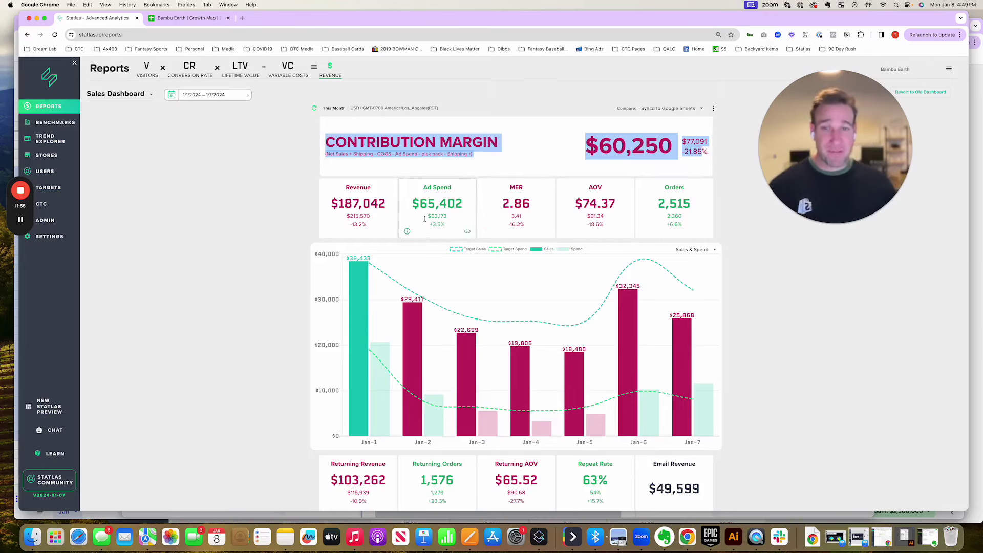
{"action": "triple_click", "coordinate": [358, 204]}
{"action": "left_click_drag", "start_coordinate": [423, 195], "coordinate": [450, 237]}
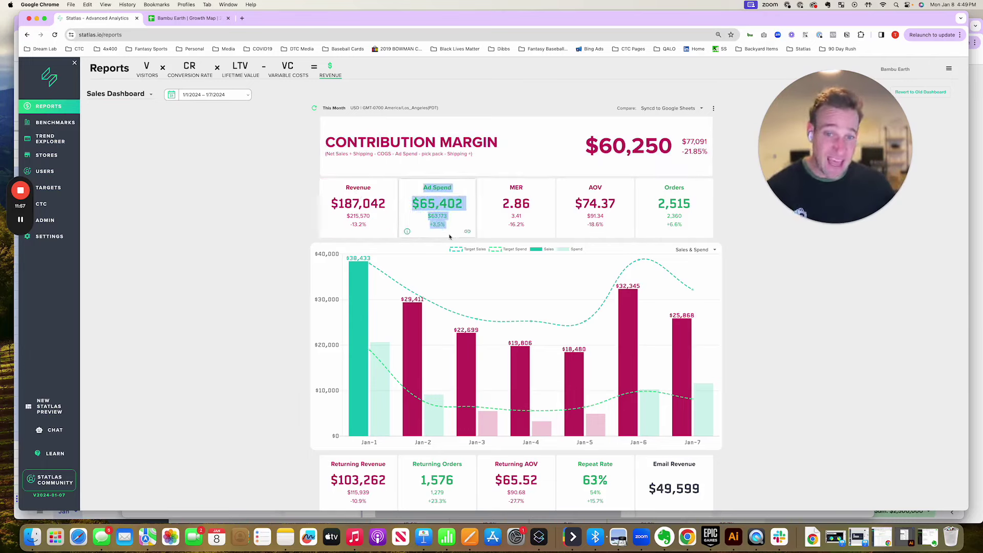
{"action": "left_click_drag", "start_coordinate": [505, 183], "coordinate": [527, 222]}
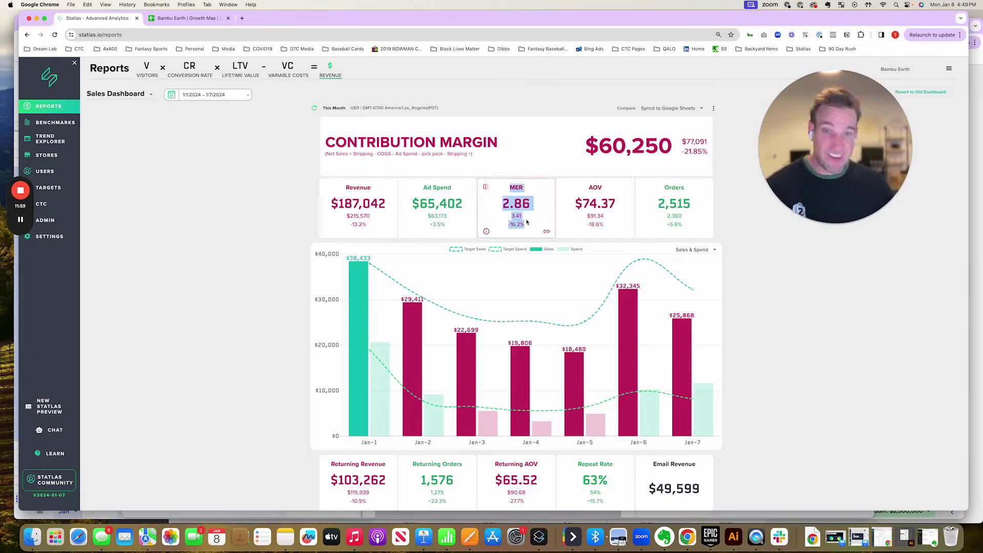
{"action": "left_click_drag", "start_coordinate": [339, 184], "coordinate": [452, 226]}
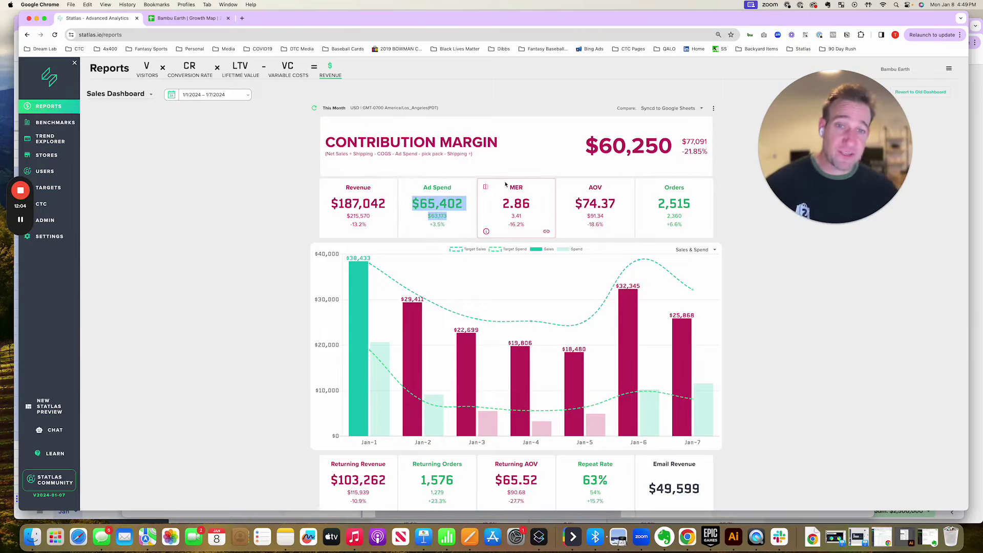
{"action": "left_click_drag", "start_coordinate": [506, 186], "coordinate": [529, 222]}
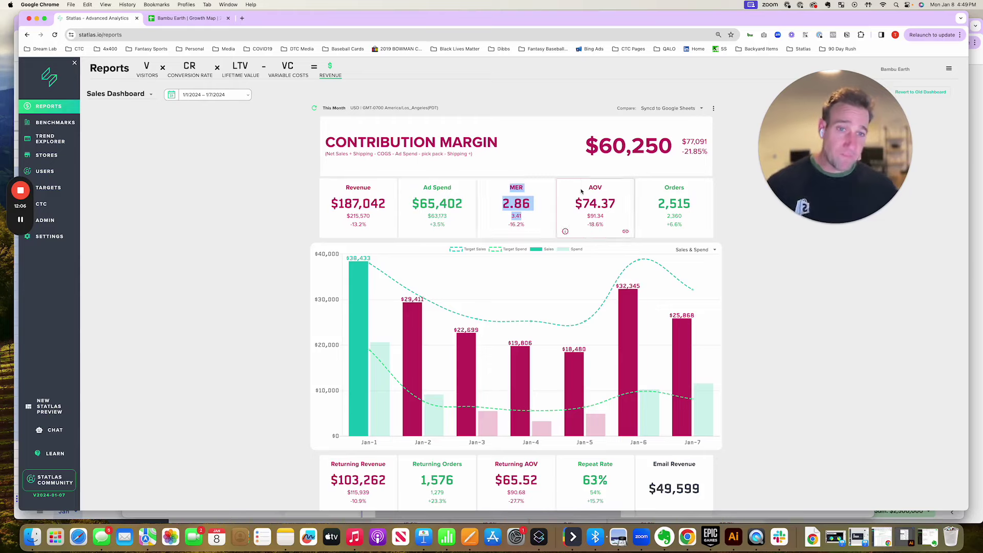
{"action": "left_click_drag", "start_coordinate": [588, 184], "coordinate": [617, 207]}
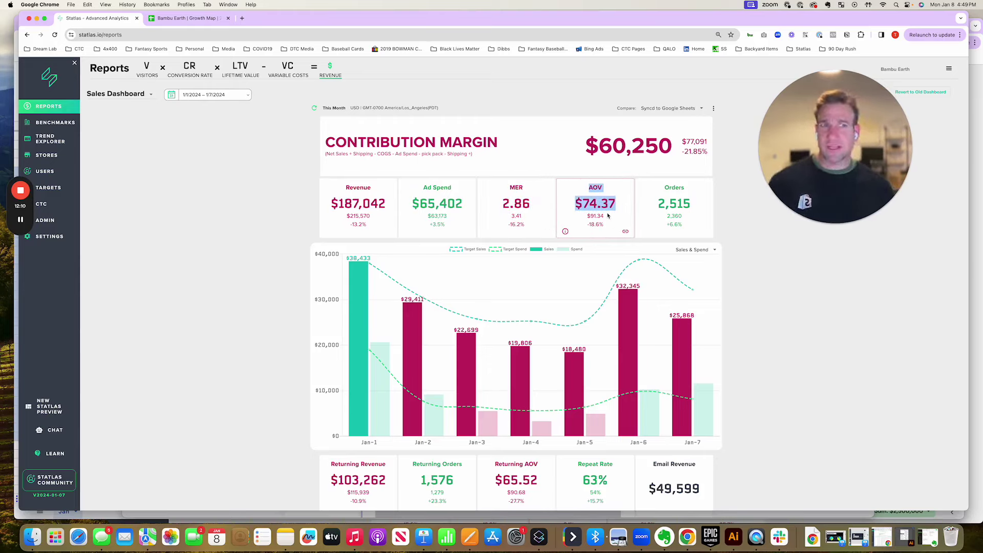
- Open the AOV histogram, note the $74.37 mean, and toggle Only New Customers on and off
{"action": "left_click", "coordinate": [625, 230]}
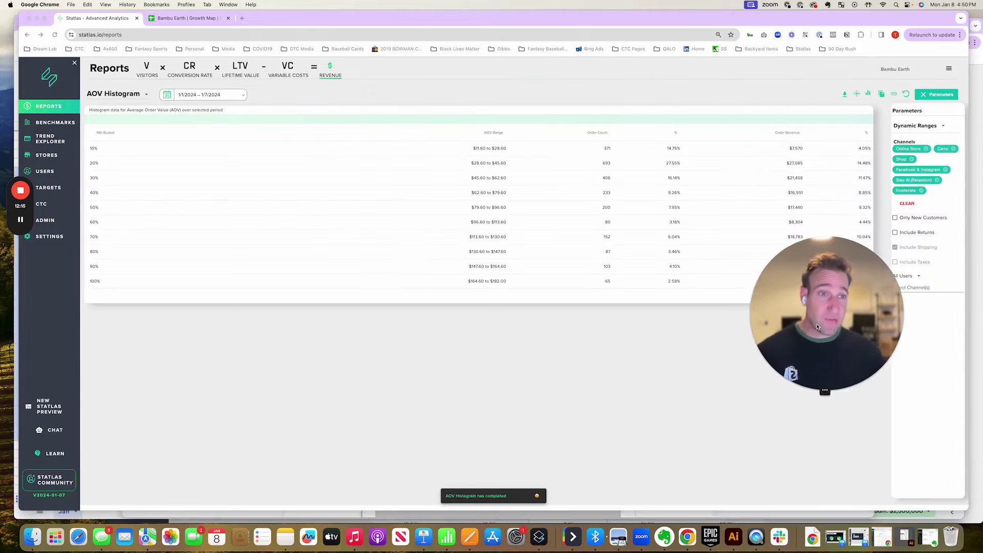
{"action": "left_click", "coordinate": [858, 94]}
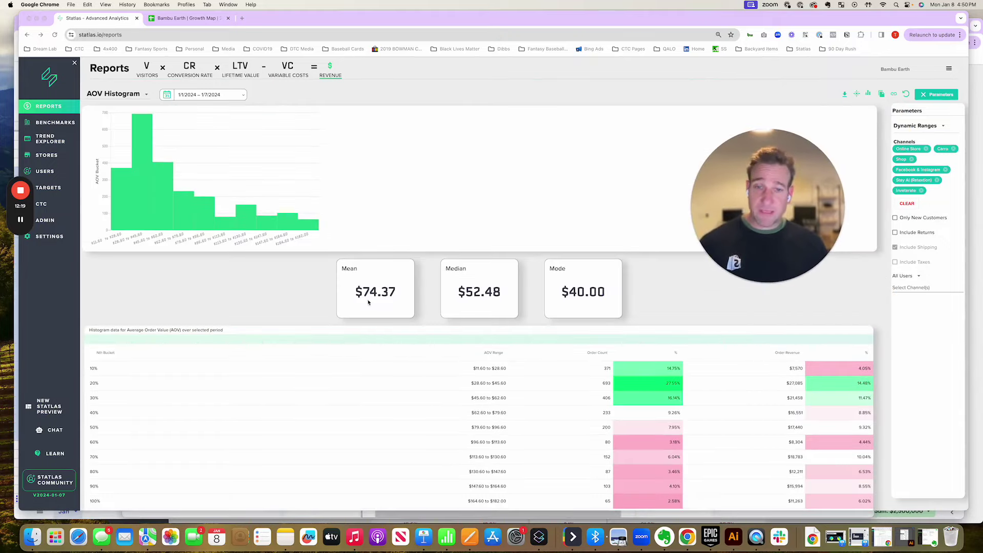
{"action": "double_click", "coordinate": [369, 299]}
{"action": "left_click", "coordinate": [501, 299]}
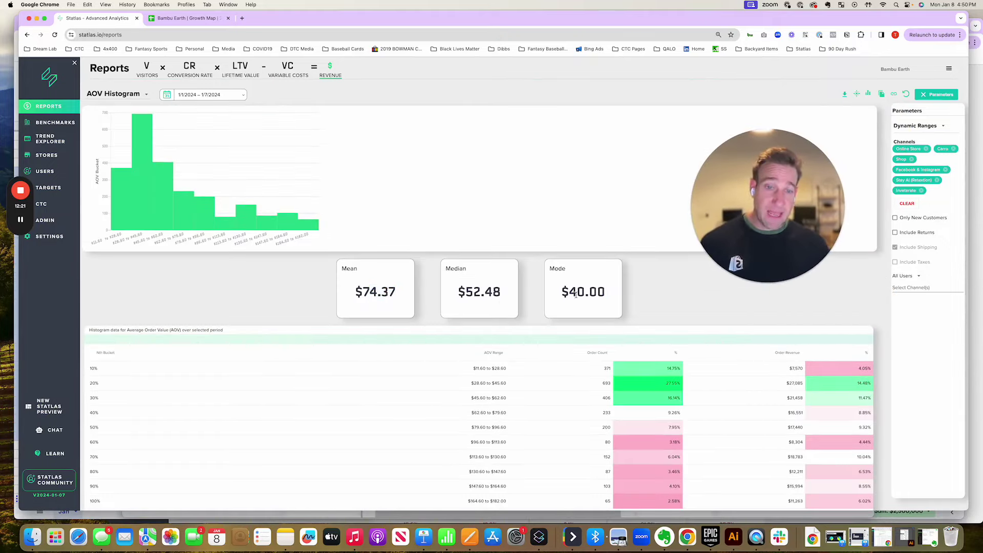
{"action": "scroll", "coordinate": [110, 210], "scroll_direction": "down", "scroll_amount": 1}
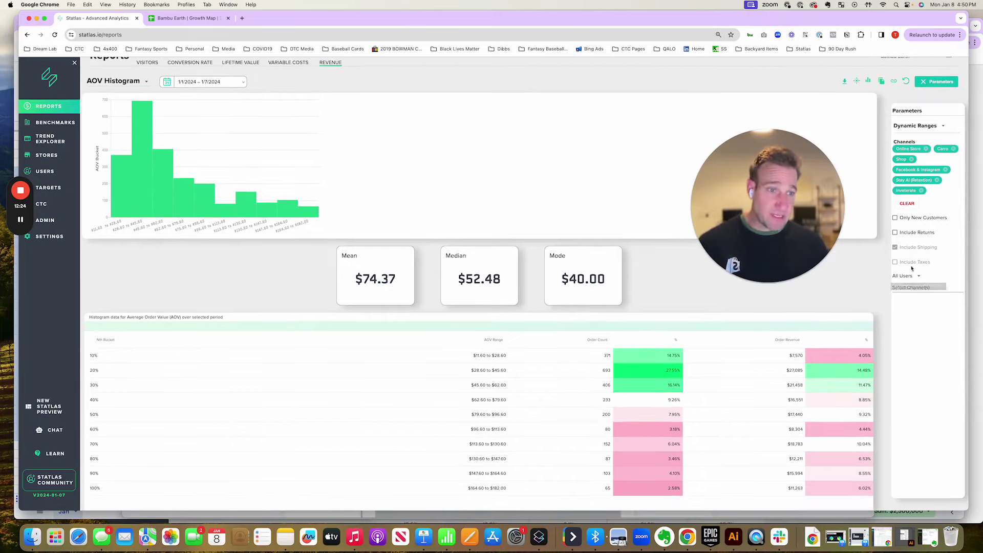
{"action": "left_click", "coordinate": [913, 219]}
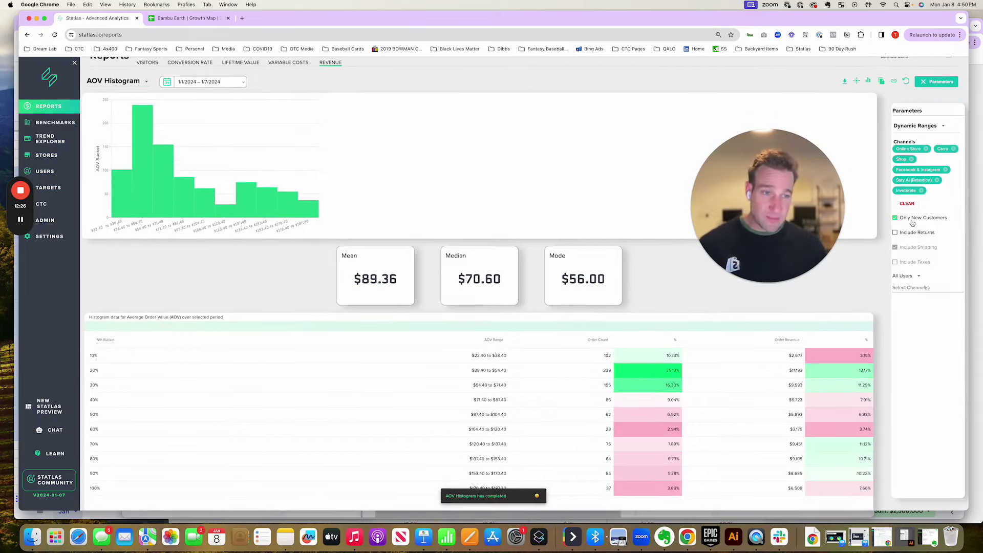
{"action": "left_click", "coordinate": [912, 220]}
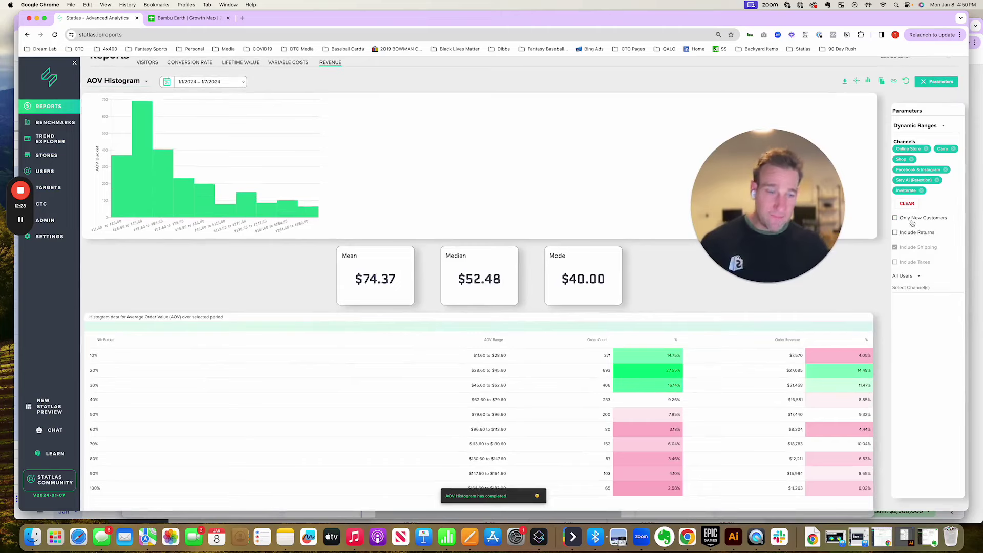
- Recheck the $74.37 Mean and $40.00 Mode while toggling new customers, then open the report list
{"action": "left_click_drag", "start_coordinate": [362, 264], "coordinate": [398, 285]}
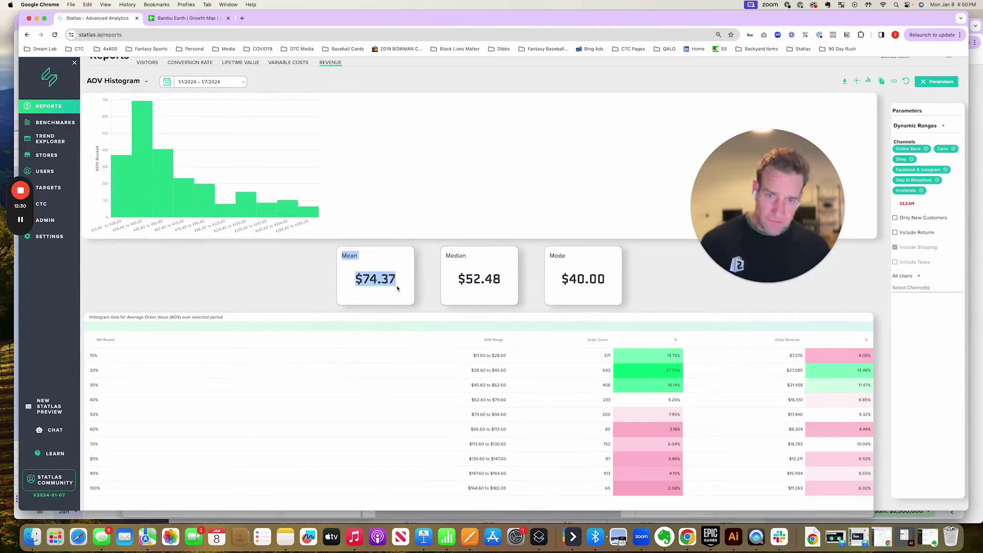
{"action": "left_click", "coordinate": [397, 287]}
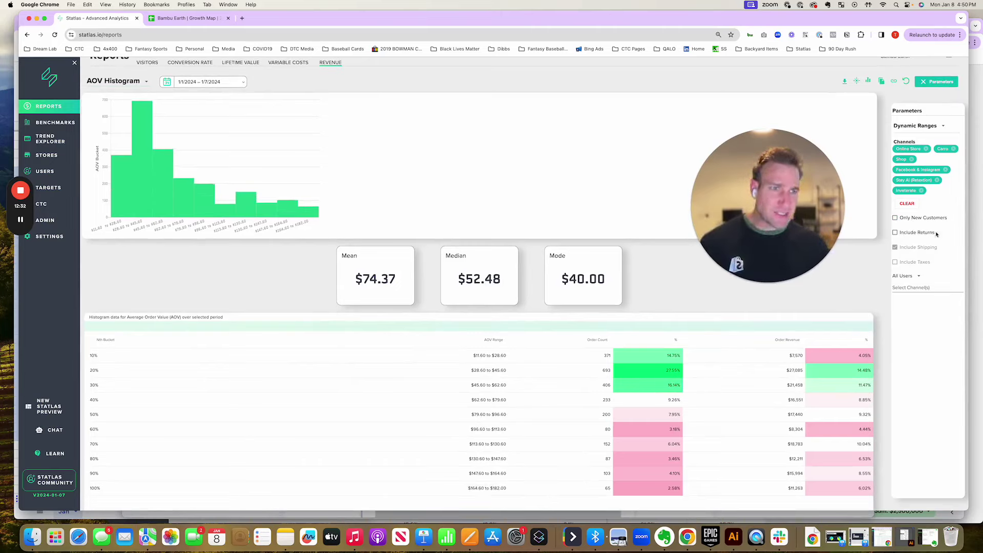
{"action": "left_click", "coordinate": [915, 219]}
{"action": "left_click", "coordinate": [916, 219]}
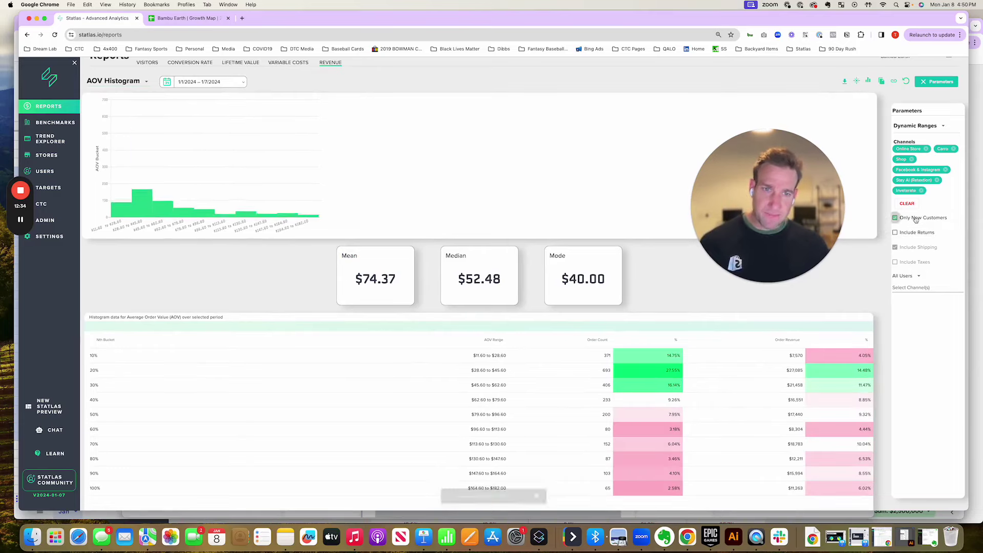
{"action": "left_click_drag", "start_coordinate": [547, 253], "coordinate": [595, 303]}
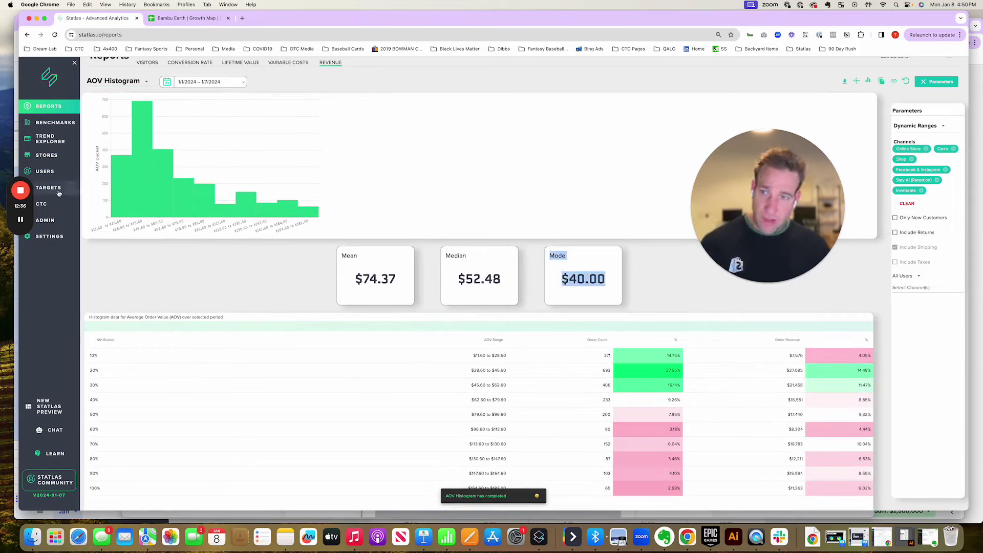
{"action": "left_click", "coordinate": [286, 285]}
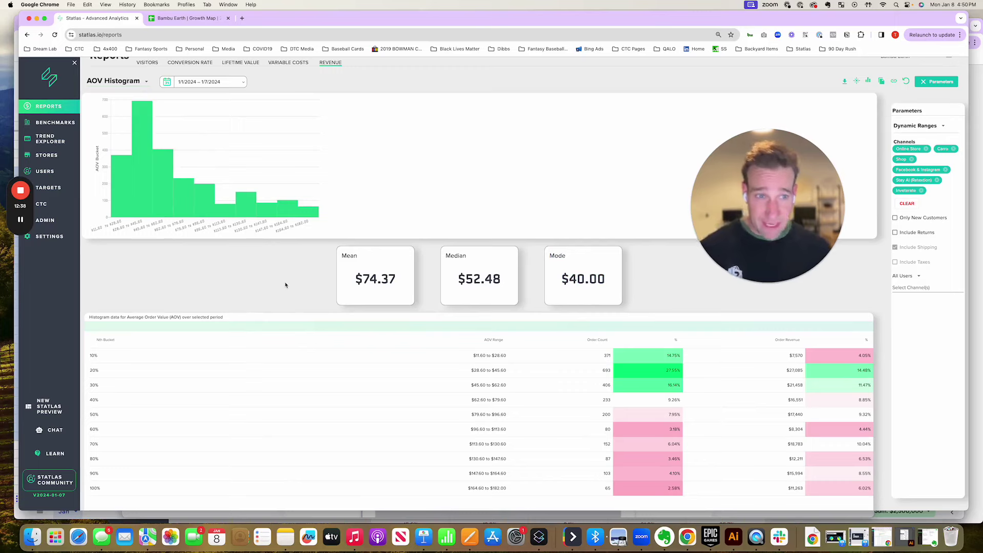
{"action": "mouse_move", "coordinate": [731, 216]}
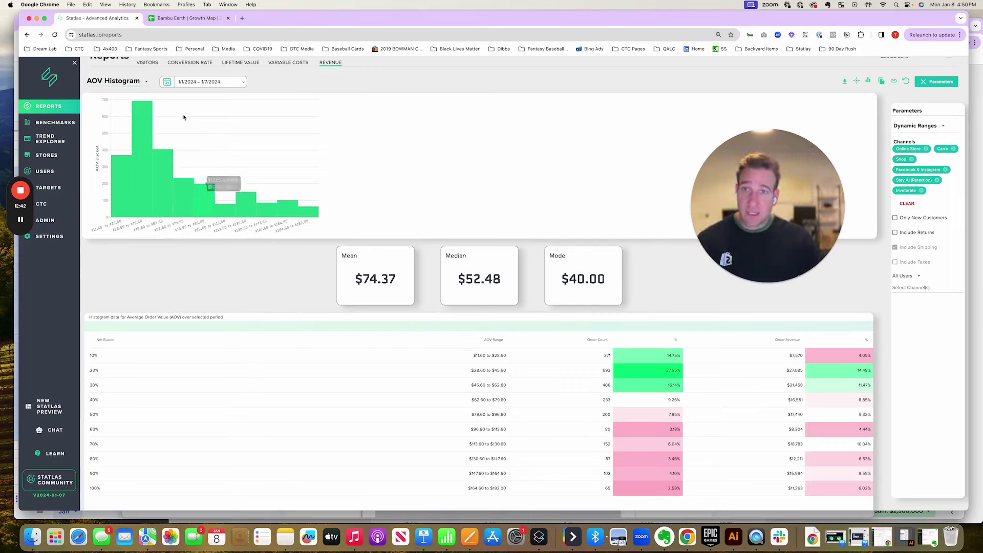
{"action": "left_click", "coordinate": [118, 82]}
- Switch to the Sales Dashboard and set its date range to This Month
{"action": "left_click", "coordinate": [118, 97]}
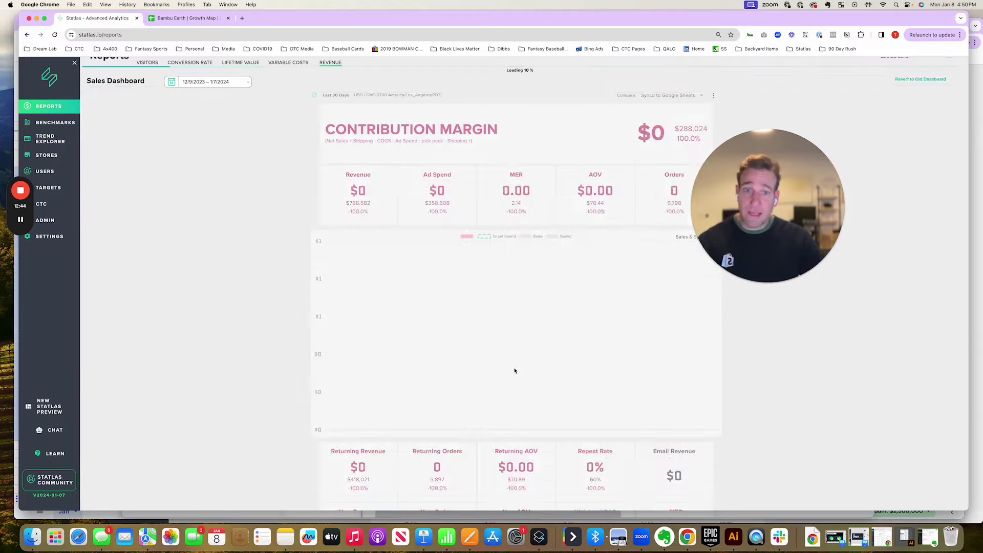
{"action": "scroll", "coordinate": [558, 384], "scroll_direction": "down", "scroll_amount": 3}
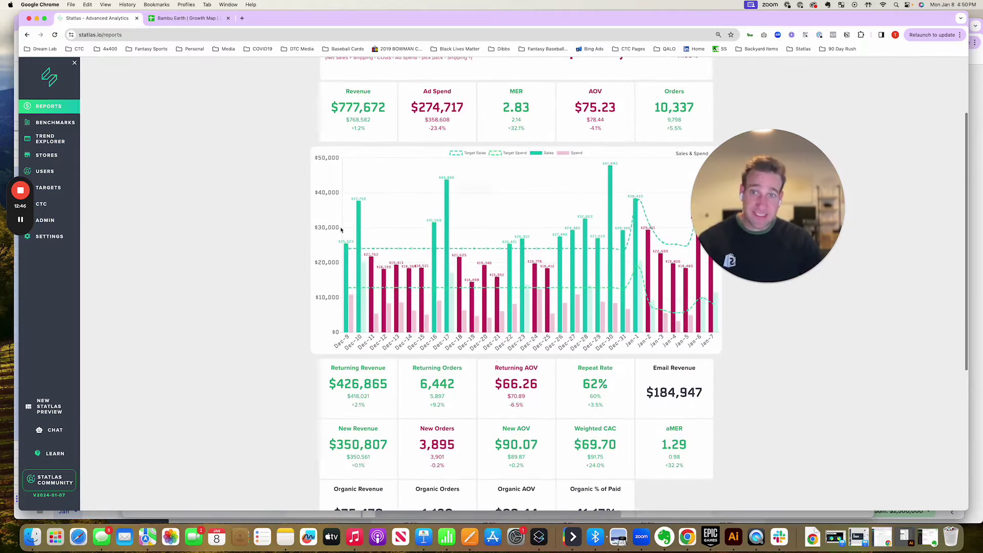
{"action": "scroll", "coordinate": [251, 108], "scroll_direction": "up", "scroll_amount": 4}
{"action": "left_click", "coordinate": [235, 98]}
{"action": "left_click", "coordinate": [212, 172]}
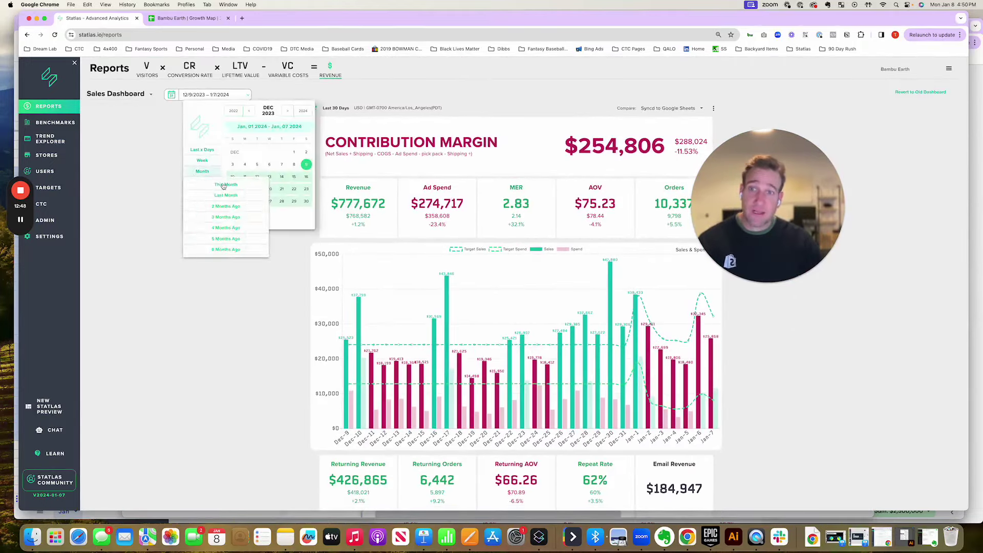
{"action": "left_click", "coordinate": [228, 185]}
{"action": "scroll", "coordinate": [601, 418], "scroll_direction": "down", "scroll_amount": 2}
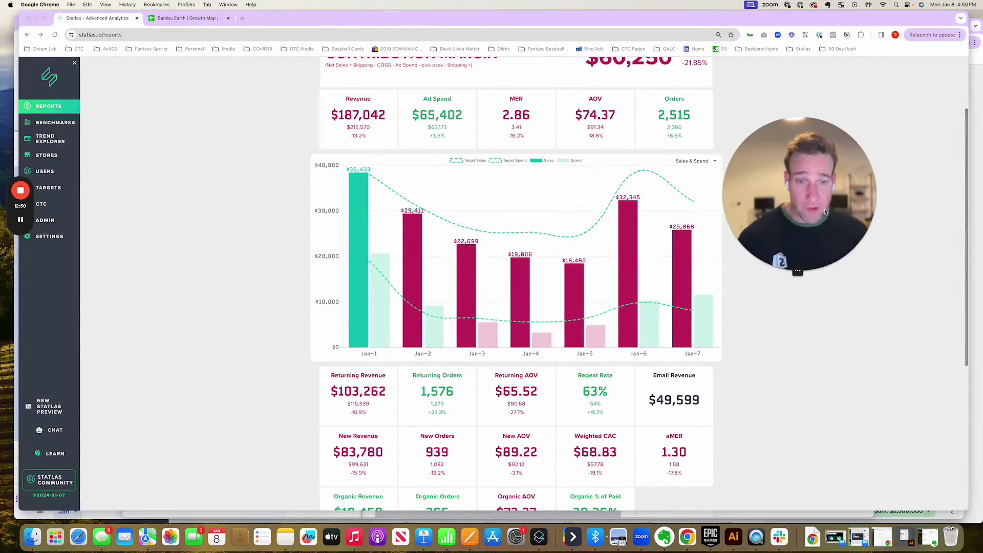
- Review returning-customer, Weighted CAC and FB ROAS 0.89 figures, then open Facebook Overview via FB Spend
{"action": "left_click_drag", "start_coordinate": [456, 394], "coordinate": [401, 378]}
{"action": "left_click_drag", "start_coordinate": [485, 417], "coordinate": [837, 404]}
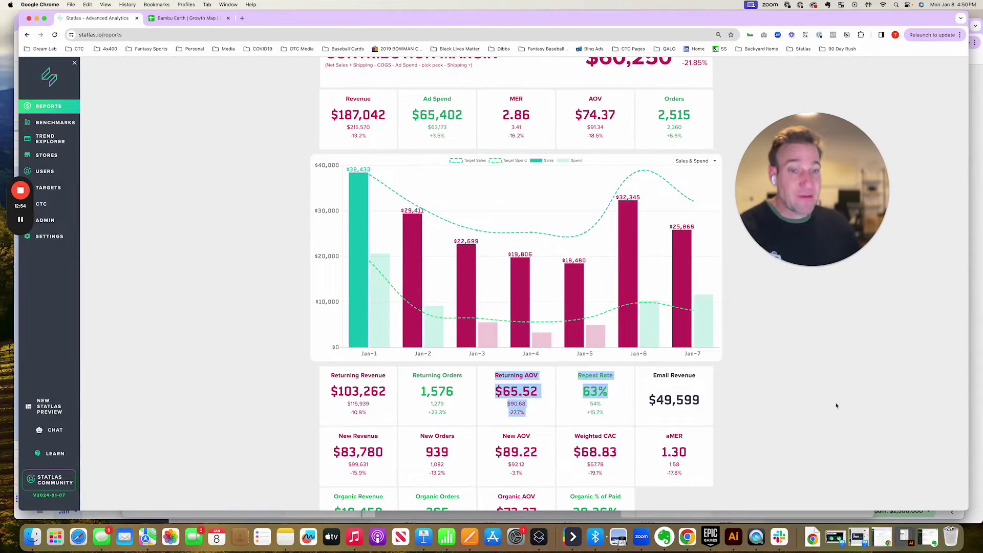
{"action": "left_click", "coordinate": [840, 400]}
{"action": "scroll", "coordinate": [799, 369], "scroll_direction": "down", "scroll_amount": 3}
{"action": "left_click_drag", "start_coordinate": [703, 334], "coordinate": [687, 316]}
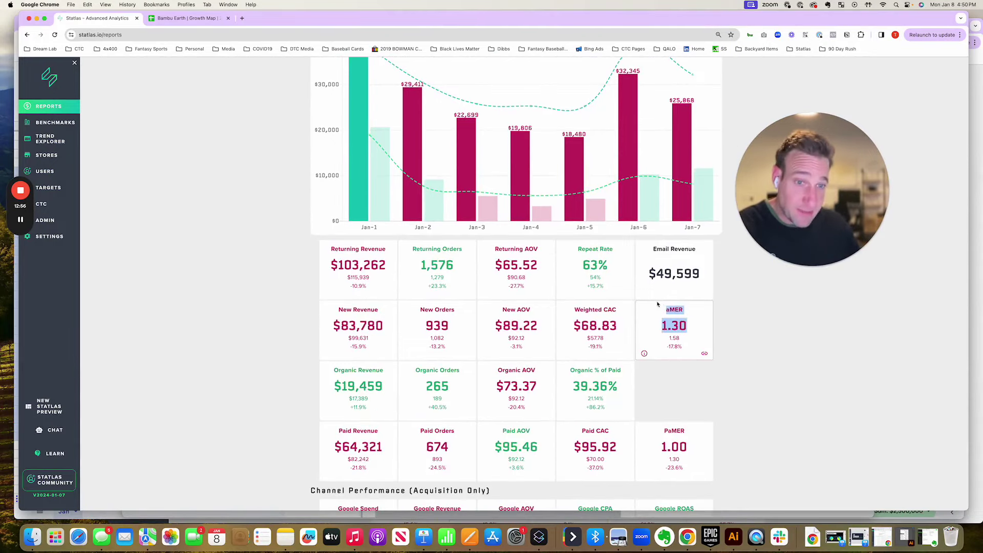
{"action": "left_click_drag", "start_coordinate": [623, 351], "coordinate": [571, 307]}
{"action": "left_click", "coordinate": [795, 351]}
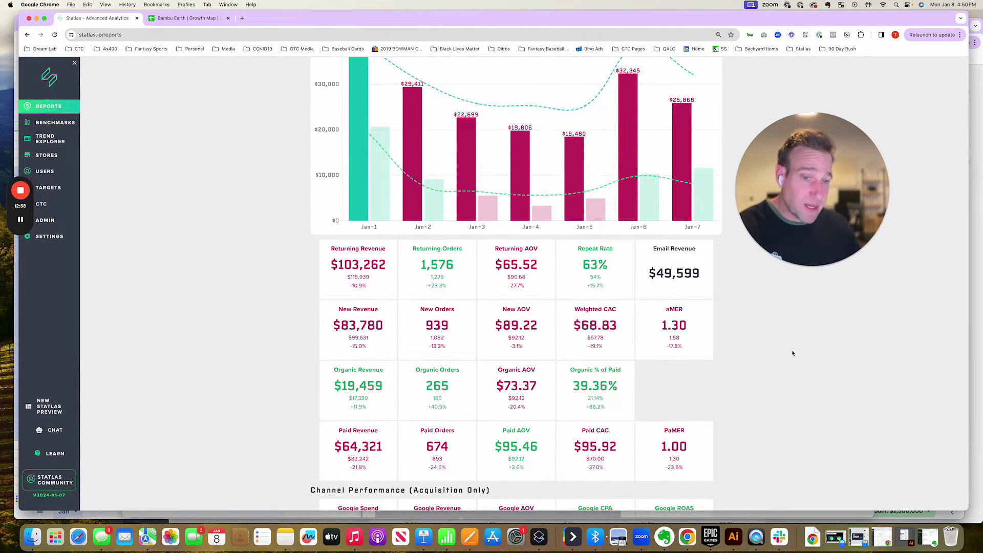
{"action": "scroll", "coordinate": [792, 364], "scroll_direction": "down", "scroll_amount": 3}
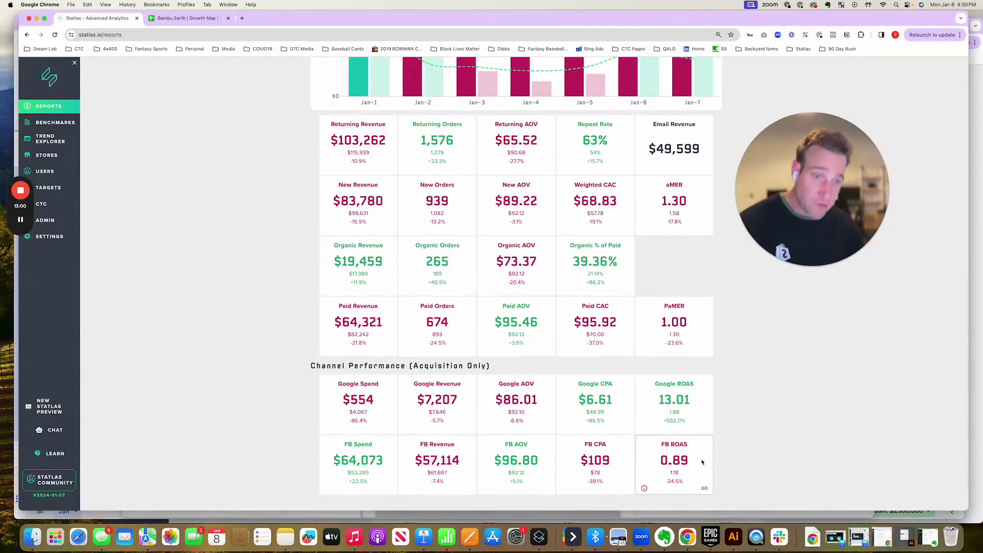
{"action": "left_click_drag", "start_coordinate": [694, 467], "coordinate": [658, 440]}
{"action": "left_click", "coordinate": [768, 436]}
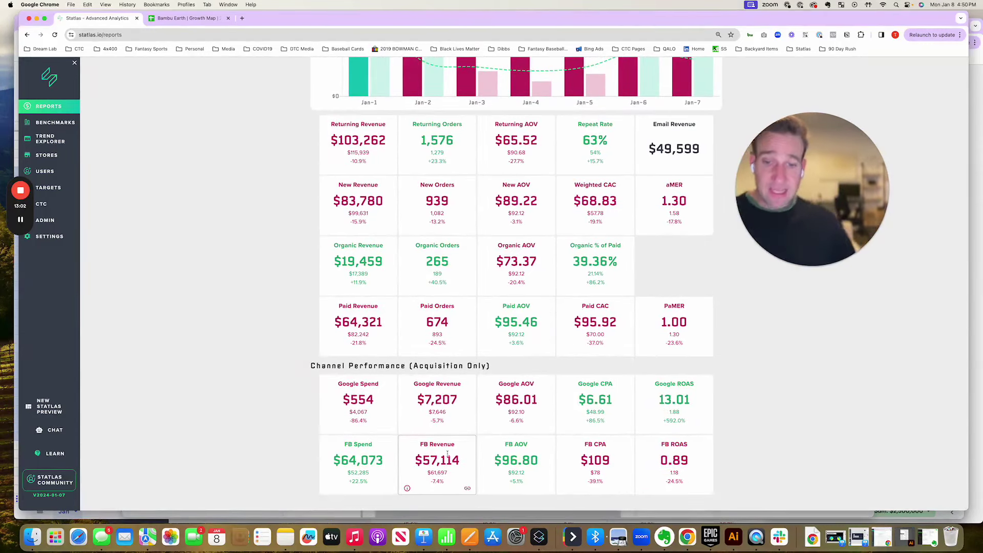
{"action": "left_click", "coordinate": [388, 489]}
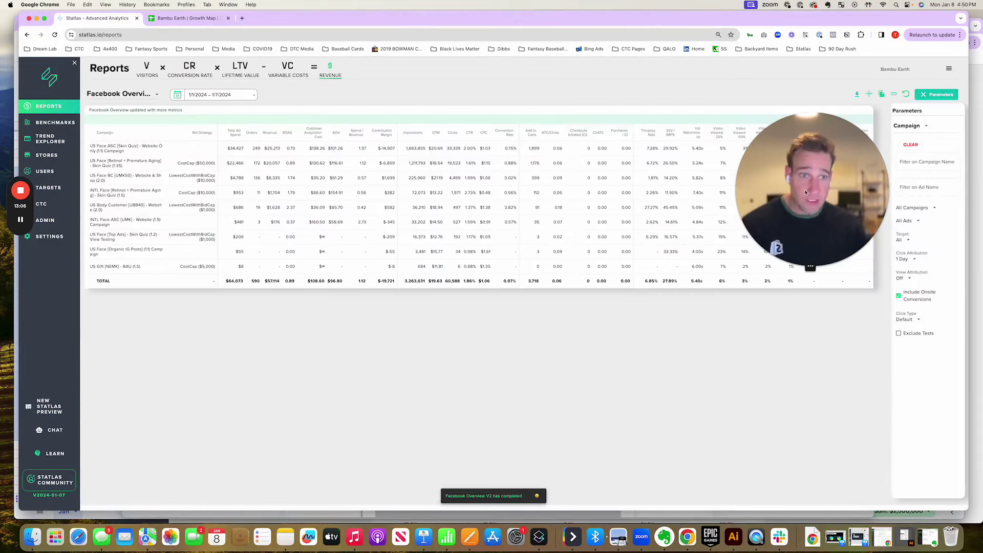
- Highlight campaign rows and figures in the Facebook Overview table, then open the reports list
{"action": "left_click_drag", "start_coordinate": [781, 251], "coordinate": [691, 386]}
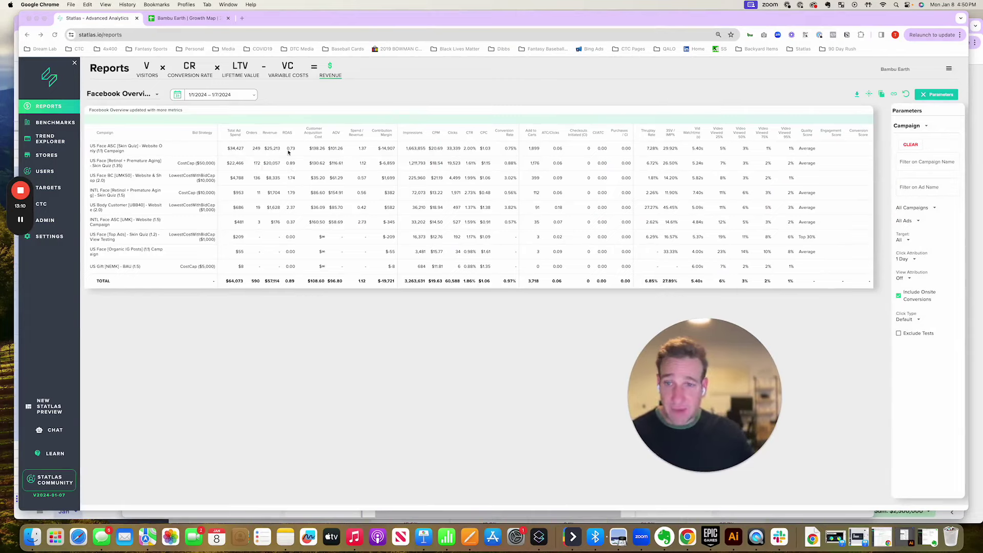
{"action": "left_click_drag", "start_coordinate": [288, 193], "coordinate": [240, 202]}
{"action": "left_click", "coordinate": [188, 190]}
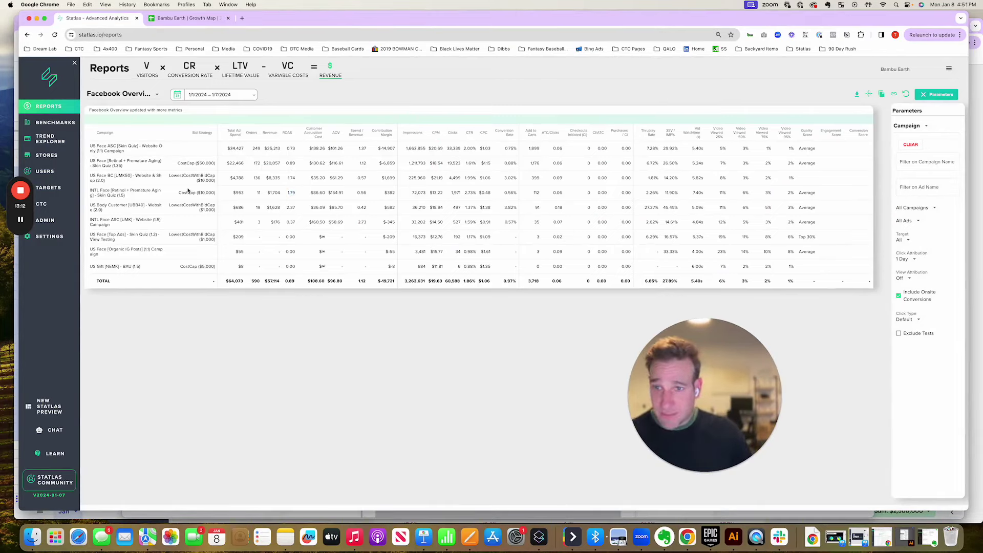
{"action": "left_click_drag", "start_coordinate": [225, 146], "coordinate": [326, 193]}
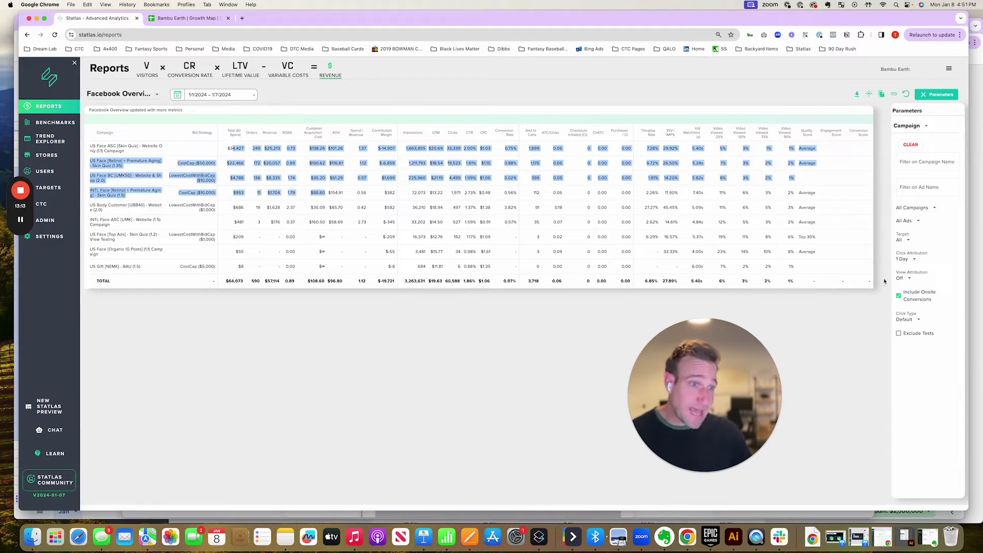
{"action": "left_click", "coordinate": [451, 391]}
{"action": "left_click", "coordinate": [156, 94]}
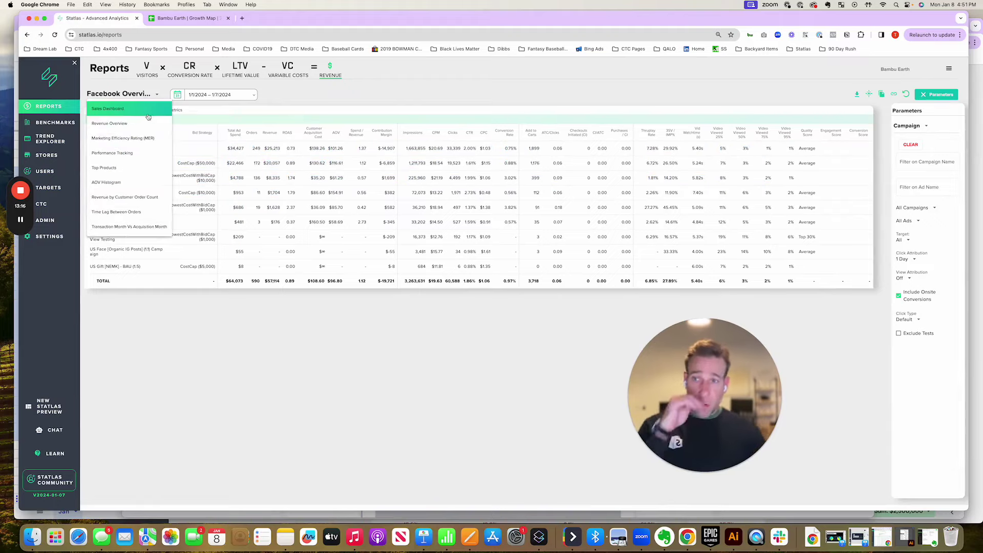
- Return to the Sales Dashboard with the This Month date range and scroll through its cards
{"action": "left_click", "coordinate": [150, 121]}
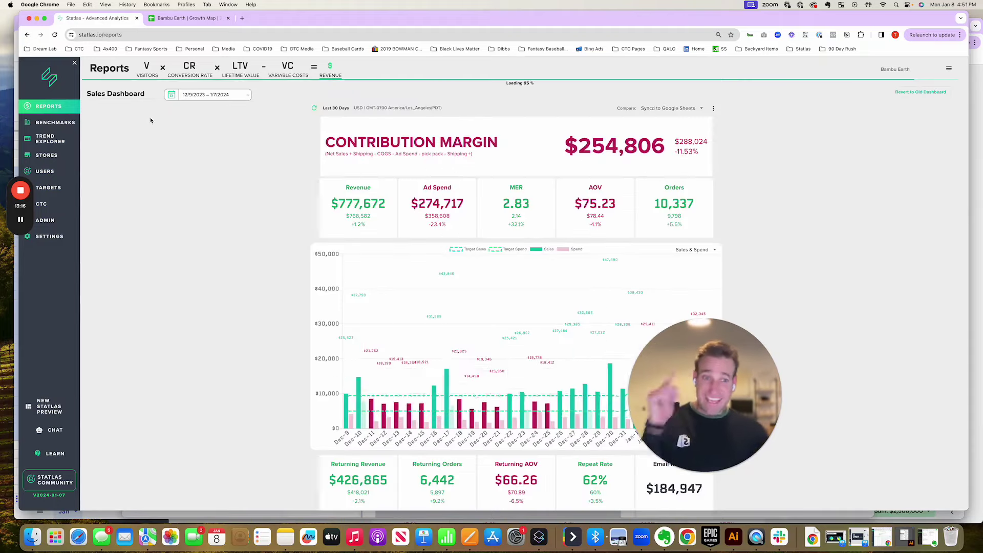
{"action": "left_click", "coordinate": [244, 99]}
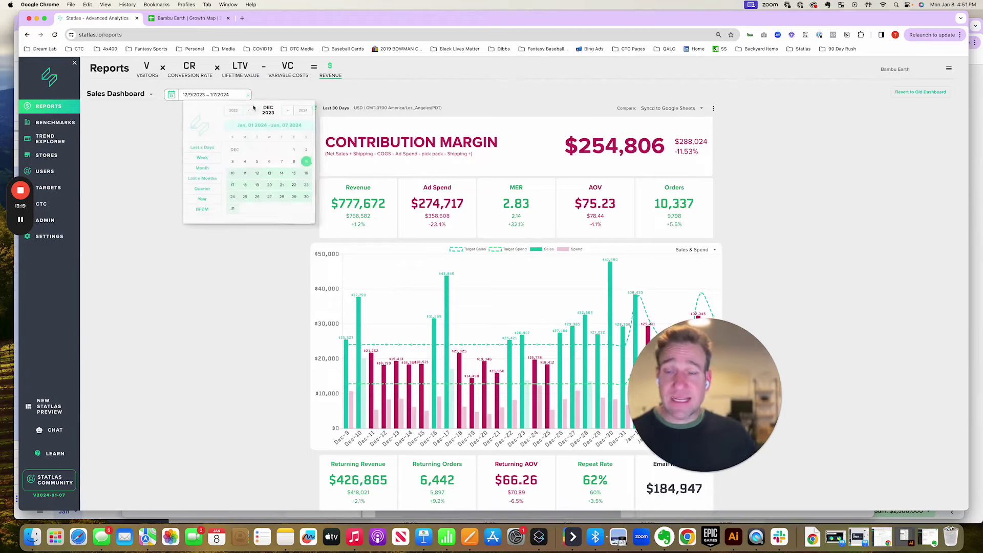
{"action": "left_click", "coordinate": [214, 171]}
{"action": "left_click", "coordinate": [237, 189]}
{"action": "left_click_drag", "start_coordinate": [671, 424], "coordinate": [805, 324]}
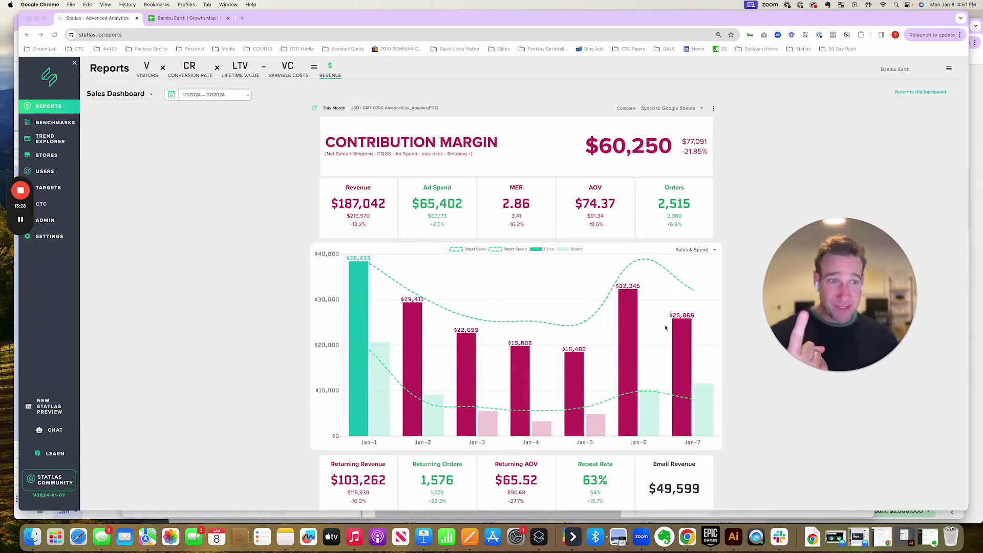
{"action": "scroll", "coordinate": [666, 328], "scroll_direction": "down", "scroll_amount": 3}
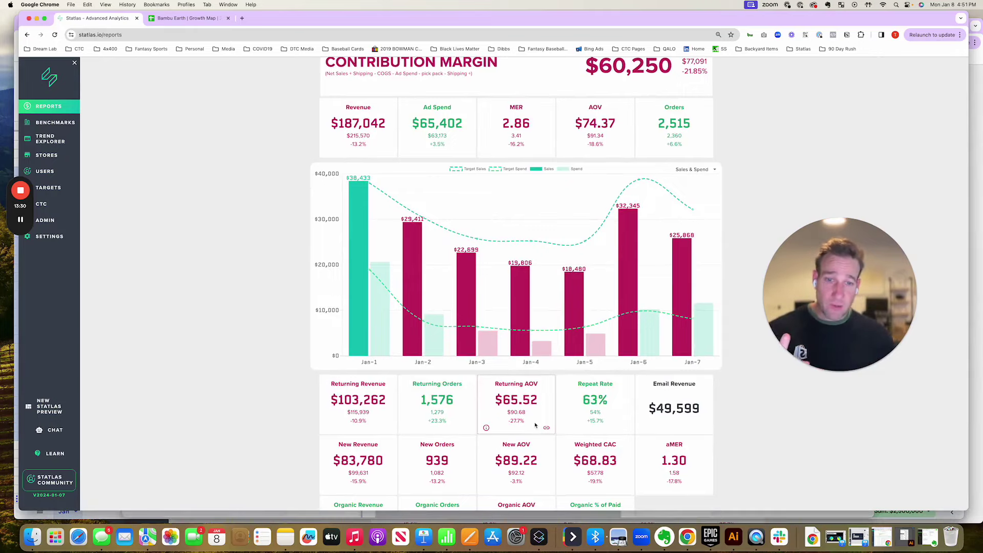
{"action": "left_click_drag", "start_coordinate": [536, 426], "coordinate": [494, 382]}
{"action": "scroll", "coordinate": [670, 462], "scroll_direction": "down", "scroll_amount": 10}
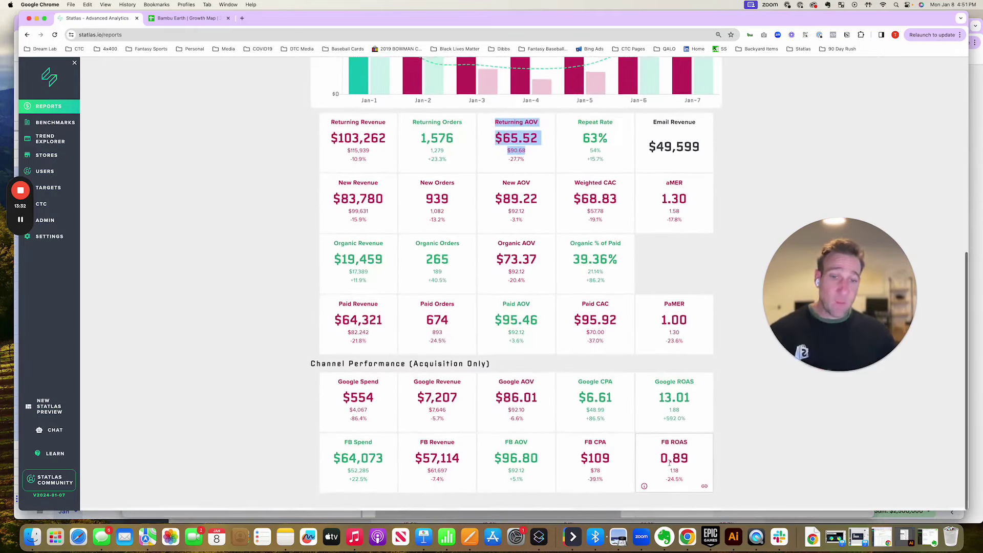
- Compare FB CPA, ROAS and $57,114 revenue against Google Spend $554, AOV and CPA
{"action": "left_click_drag", "start_coordinate": [670, 463], "coordinate": [584, 459]}
{"action": "double_click", "coordinate": [438, 460]}
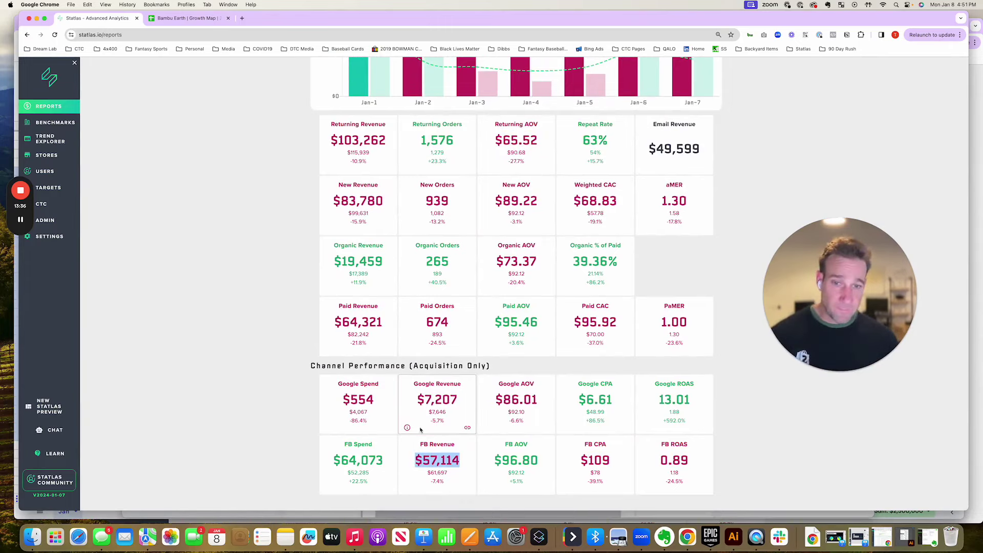
{"action": "left_click_drag", "start_coordinate": [380, 405], "coordinate": [331, 385]}
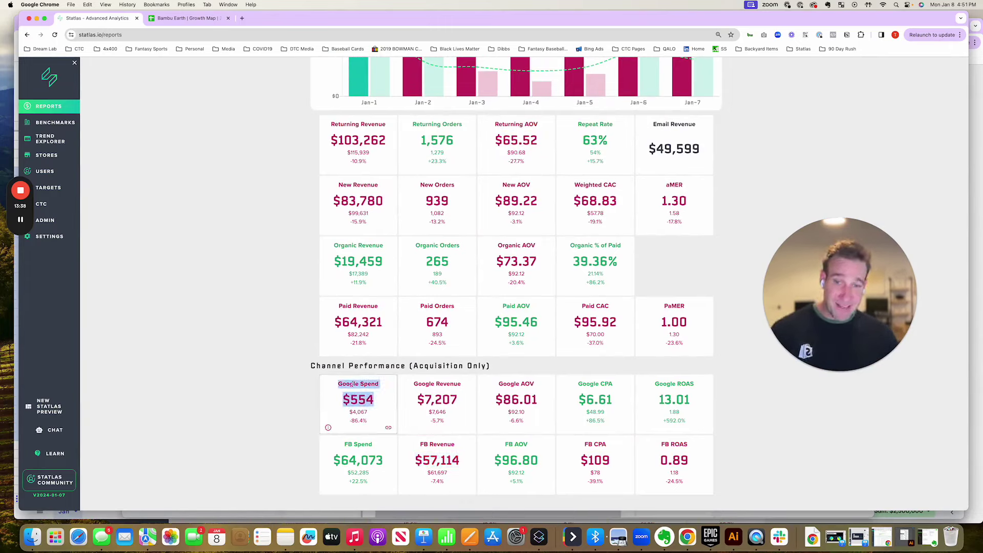
{"action": "left_click_drag", "start_coordinate": [614, 405], "coordinate": [481, 393]}
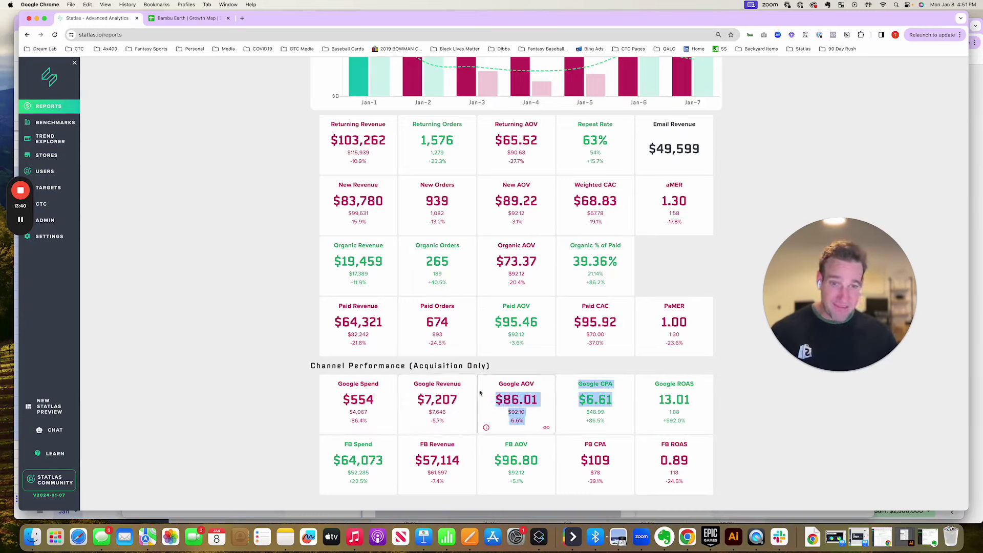
{"action": "left_click", "coordinate": [373, 399]}
{"action": "left_click_drag", "start_coordinate": [362, 398], "coordinate": [332, 386]}
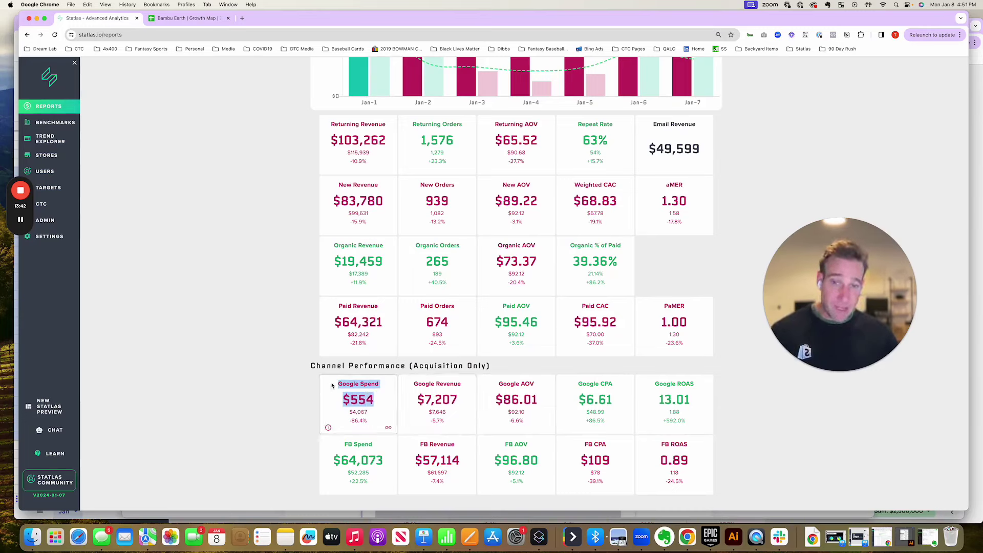
{"action": "left_click", "coordinate": [269, 364]}
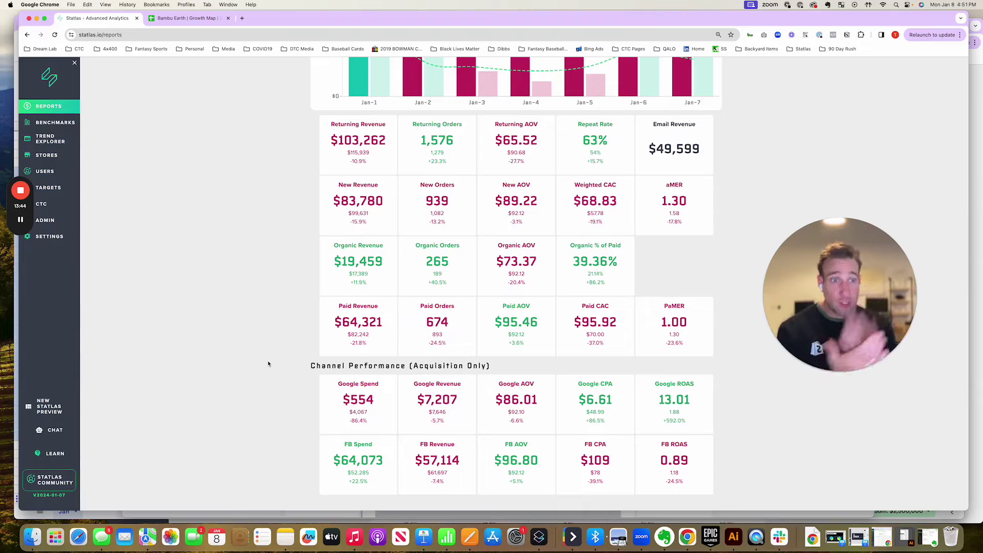
{"action": "scroll", "coordinate": [268, 364], "scroll_direction": "up", "scroll_amount": 10}
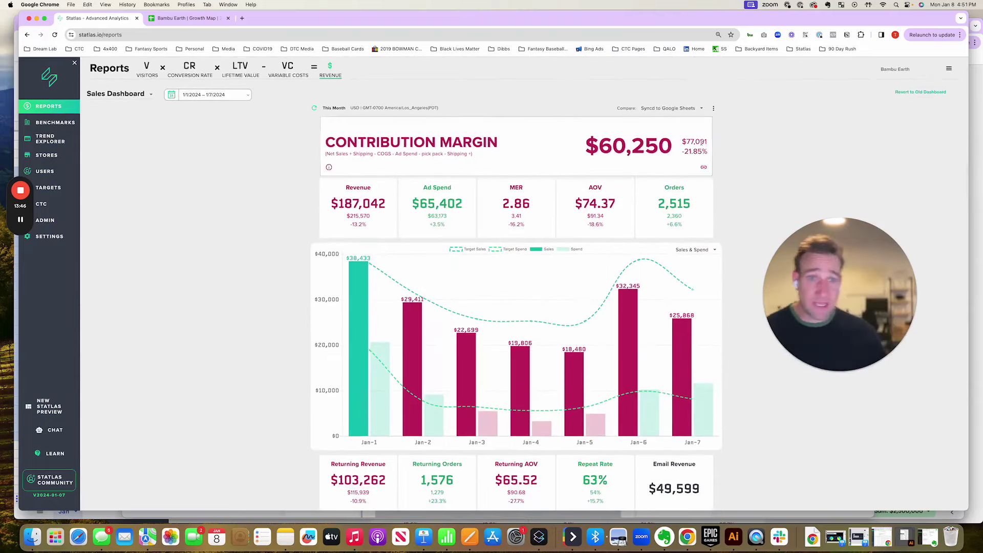
{"action": "left_click_drag", "start_coordinate": [708, 157], "coordinate": [287, 154]}
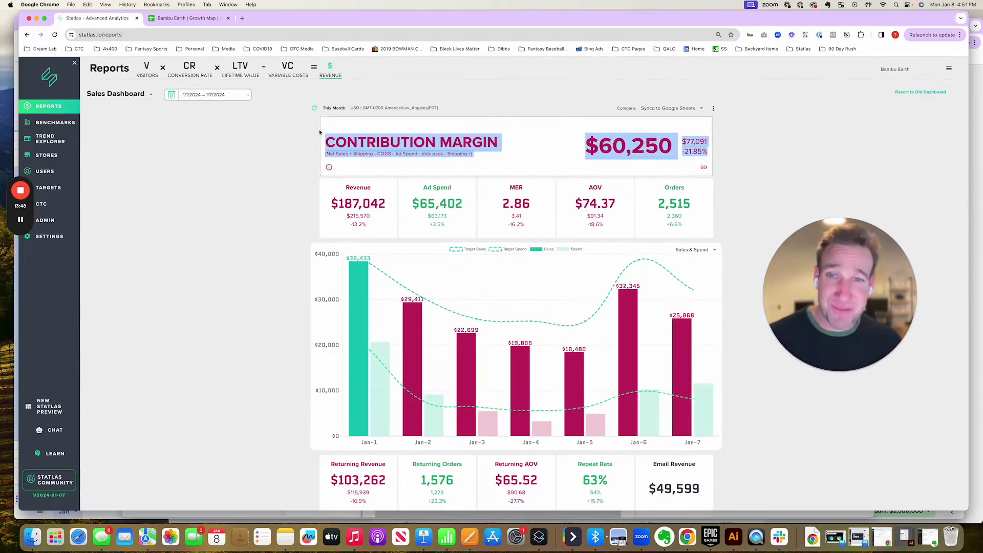
{"action": "left_click", "coordinate": [282, 156]}
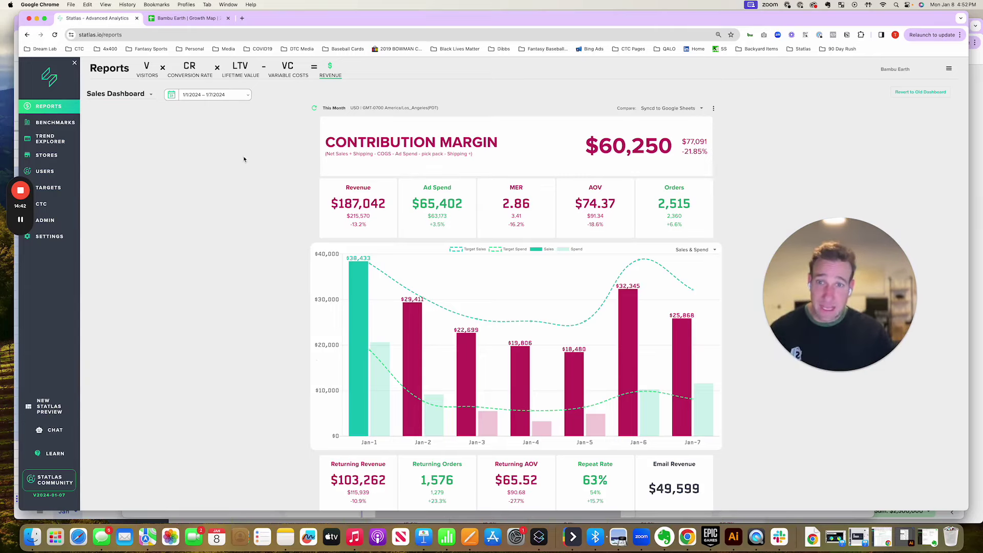
{"action": "left_click_drag", "start_coordinate": [326, 142], "coordinate": [771, 162]}
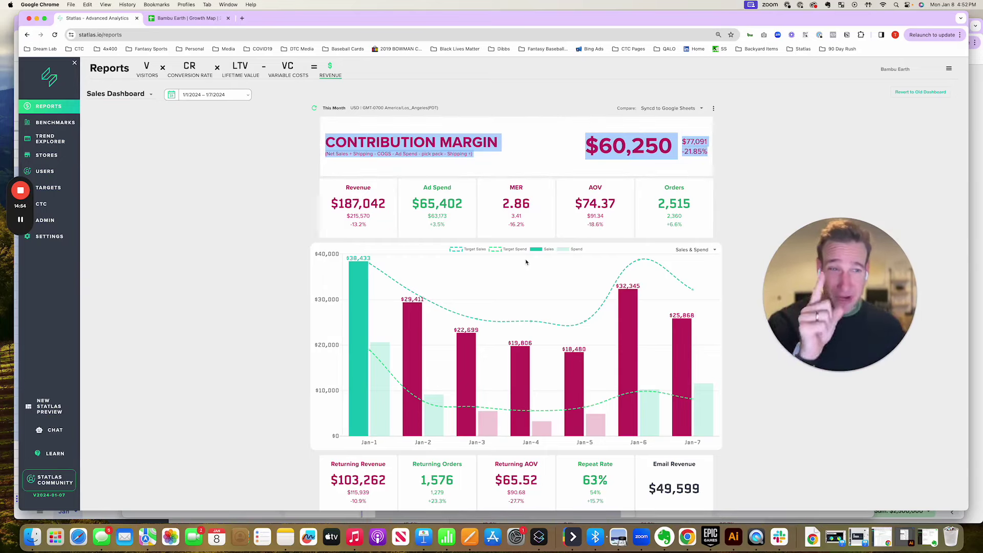
{"action": "left_click", "coordinate": [251, 291]}
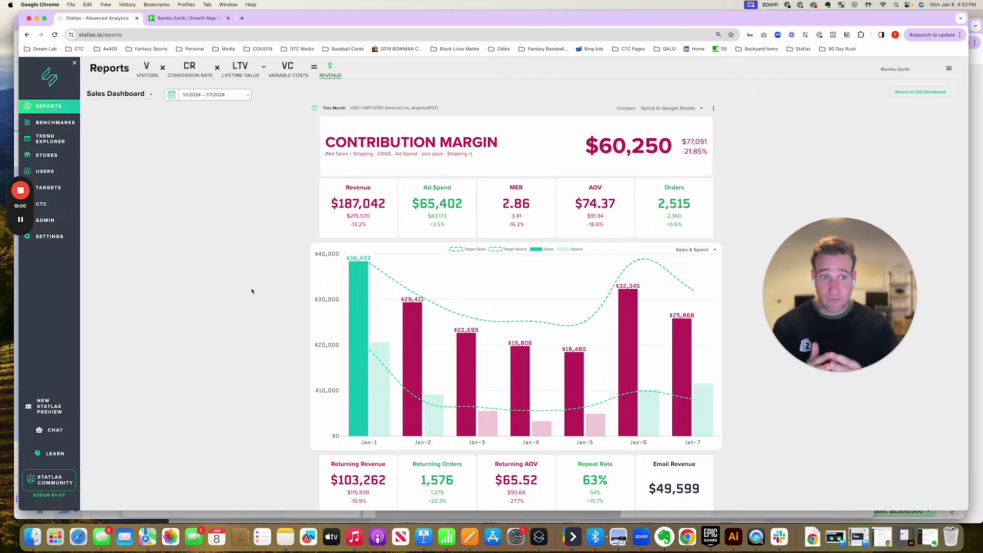
{"action": "scroll", "coordinate": [250, 288], "scroll_direction": "down", "scroll_amount": 2}
{"action": "scroll", "coordinate": [275, 291], "scroll_direction": "up", "scroll_amount": 2}
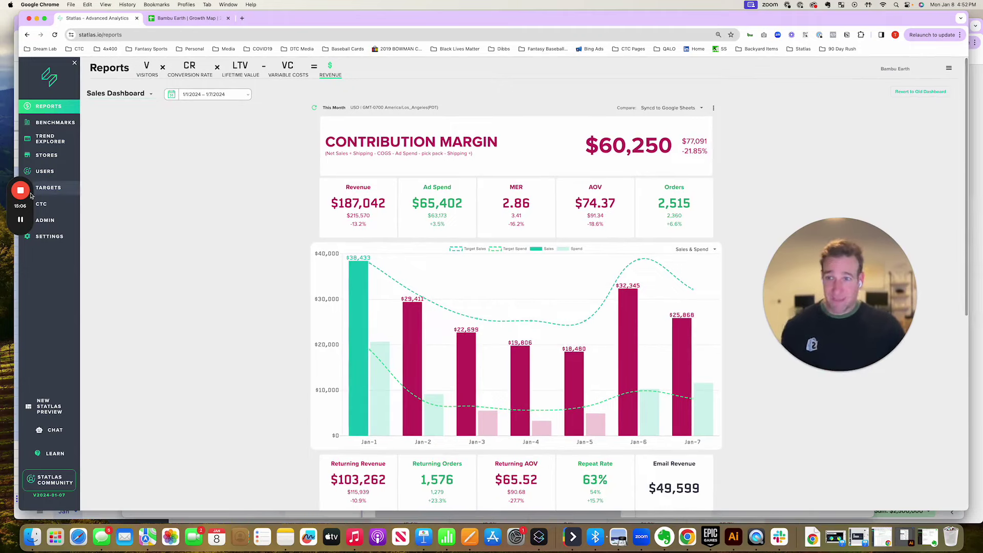
{"action": "mouse_move", "coordinate": [23, 193]}
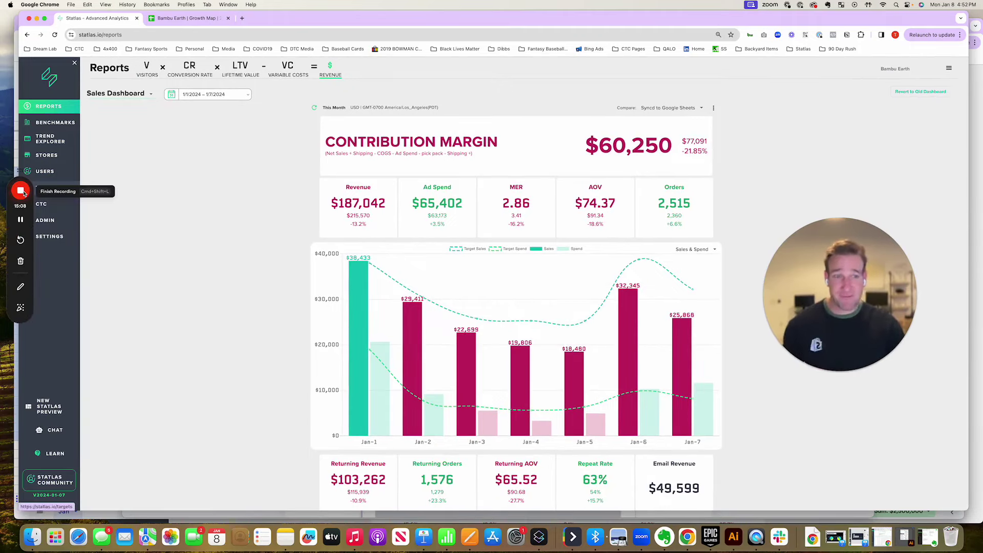